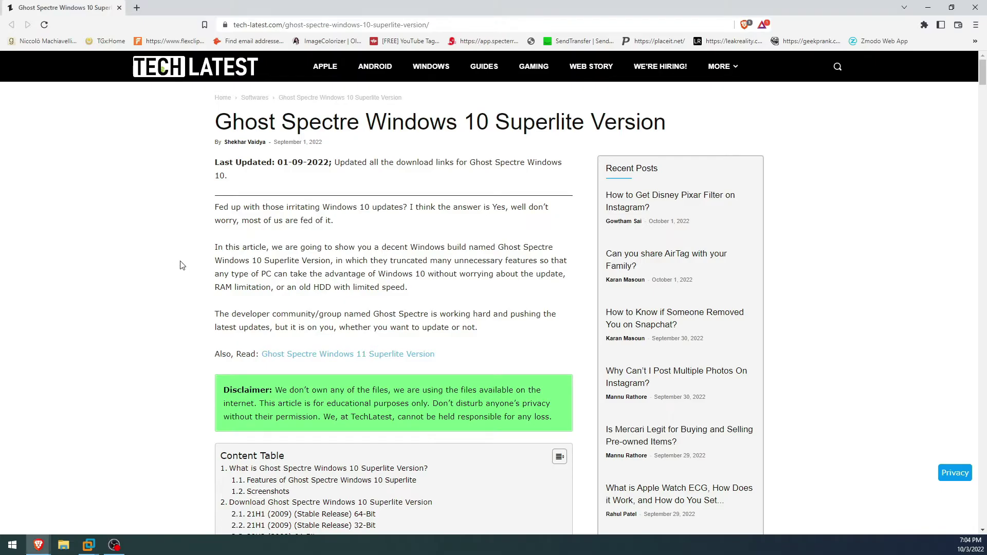
Scroll the TechLatest article to the 21H1 64-bit Superlite download section
scroll(159, 220, down, 3)
scroll(159, 207, down, 7)
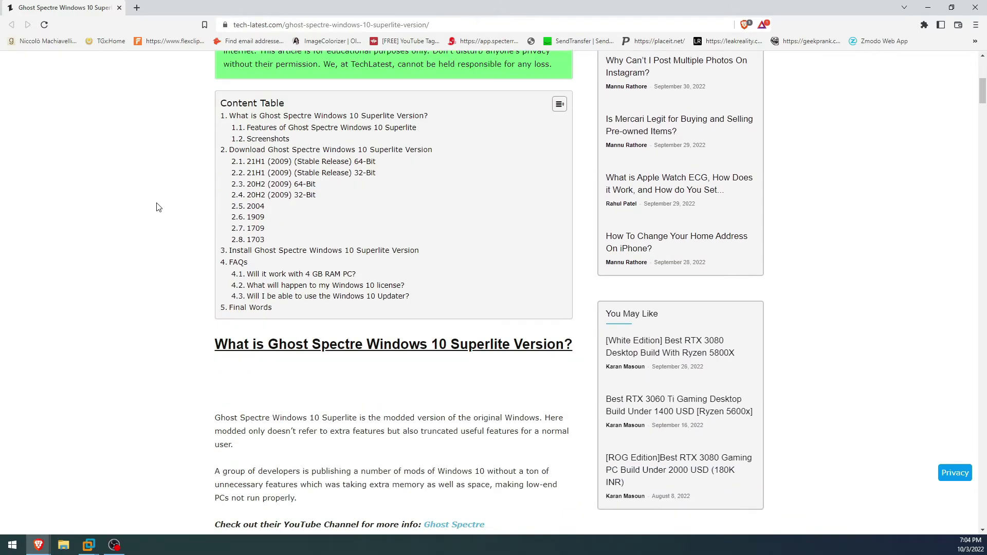
scroll(159, 207, down, 10)
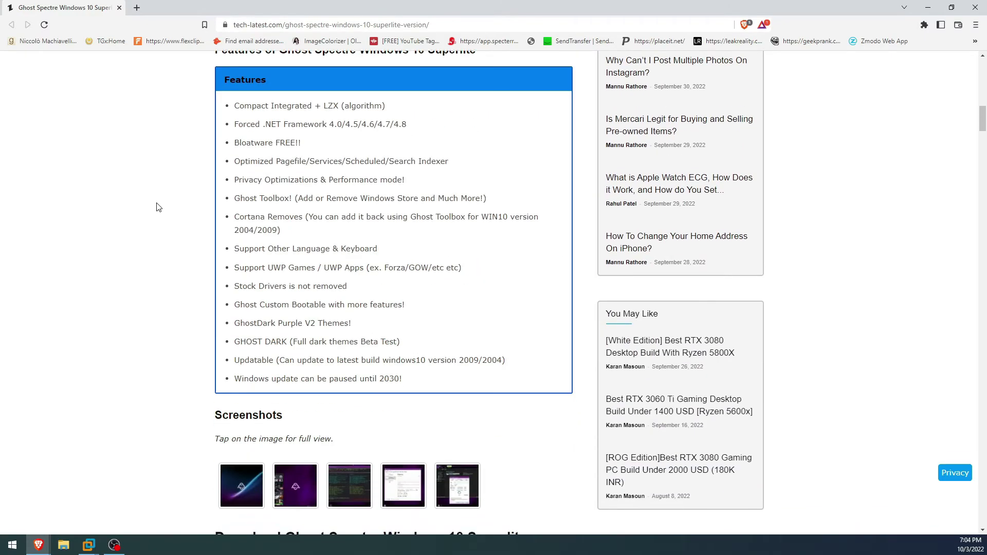
scroll(159, 207, down, 3)
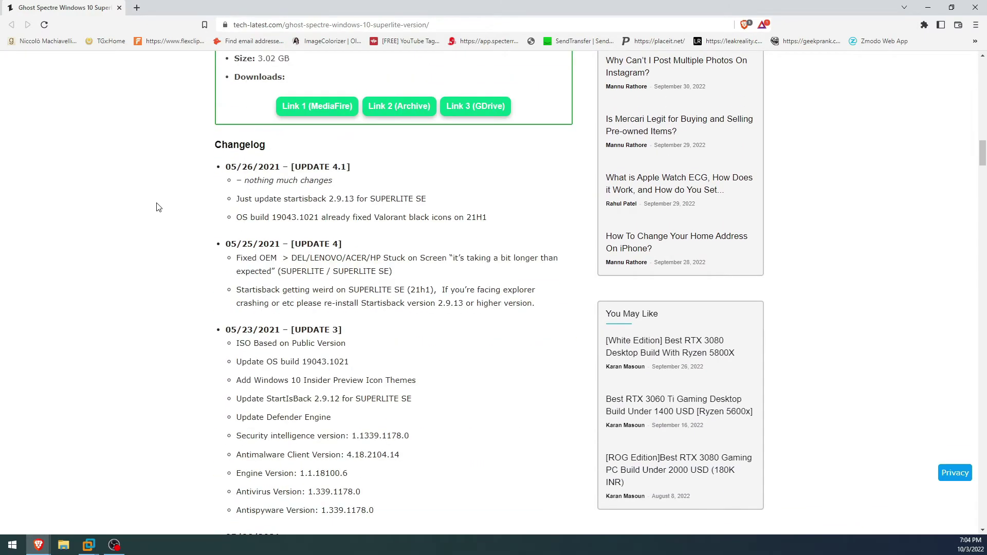
scroll(159, 208, up, 20)
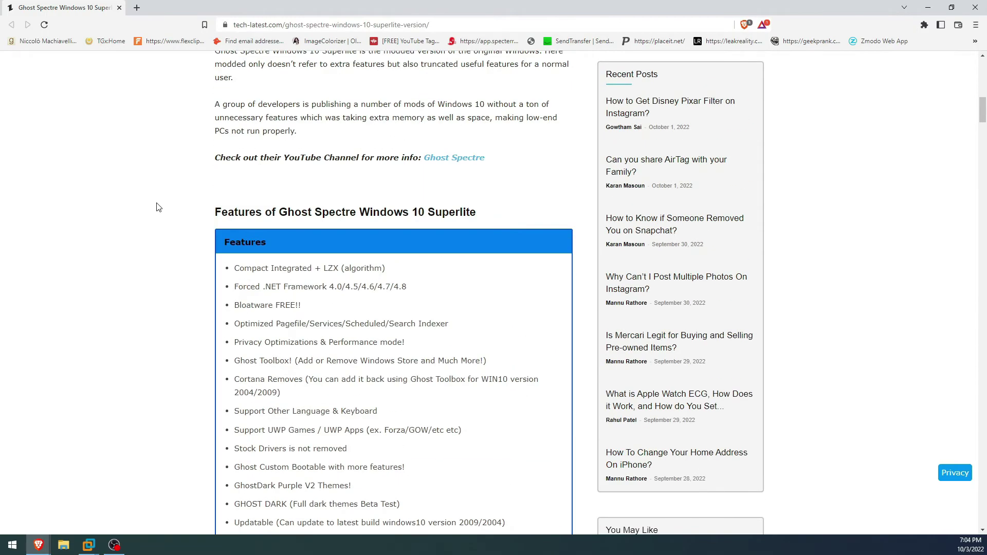
scroll(159, 207, up, 3)
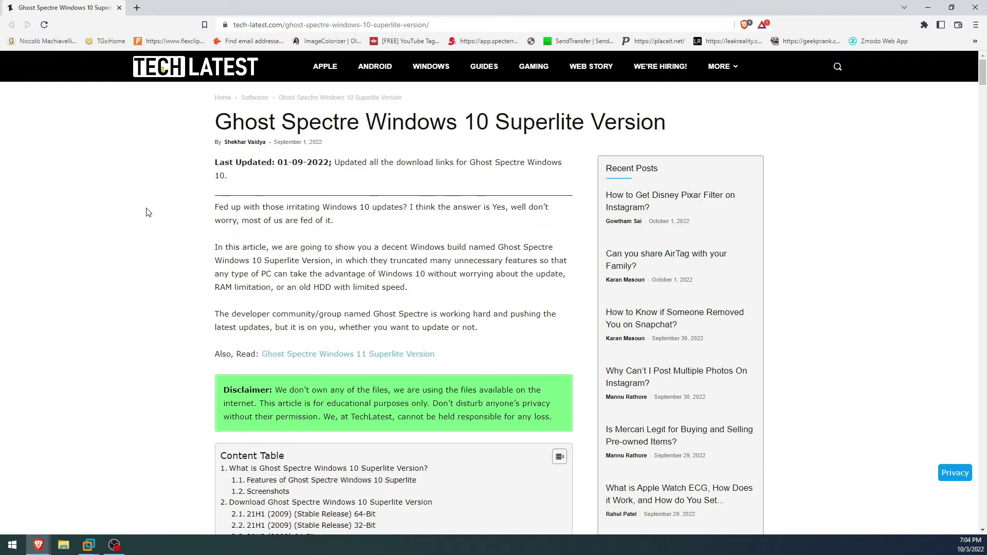
scroll(148, 212, down, 15)
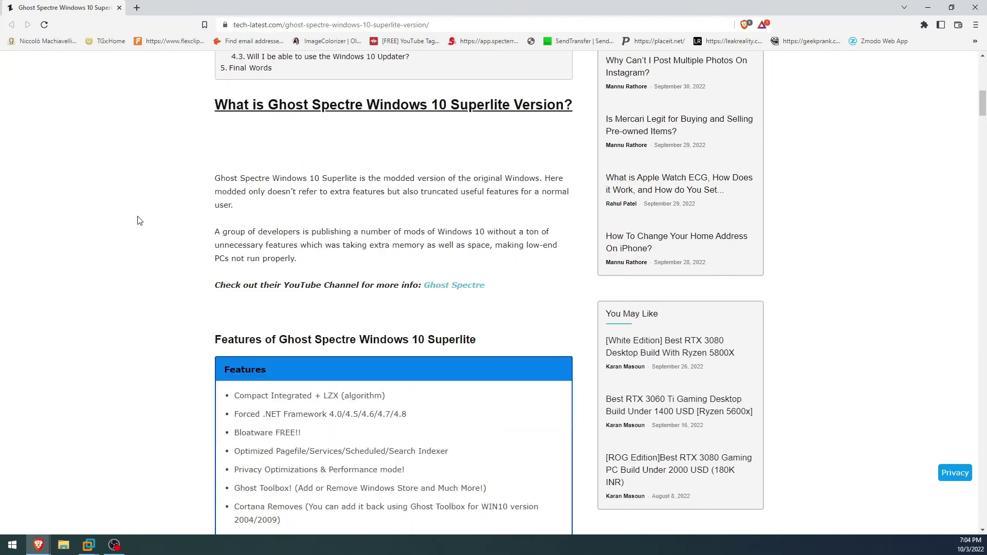
scroll(138, 221, down, 11)
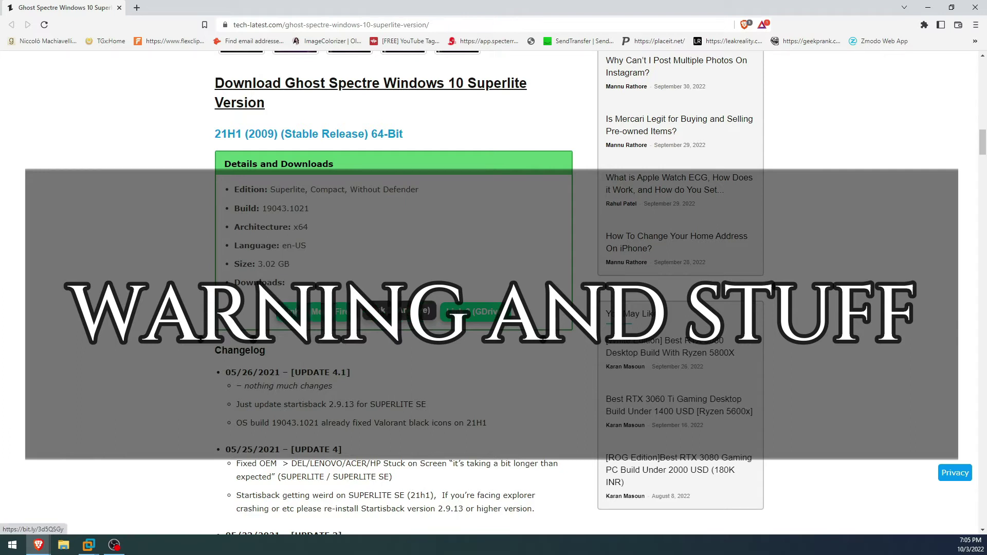
Open the second download link, then dismiss IDM's 2.81 GB ISO info dialog without downloading
click(399, 311)
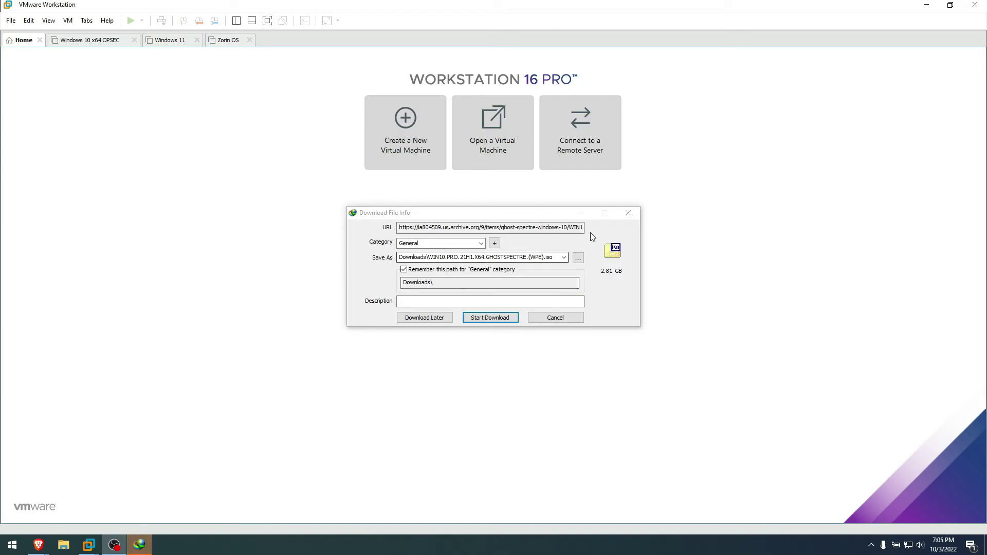
click(629, 212)
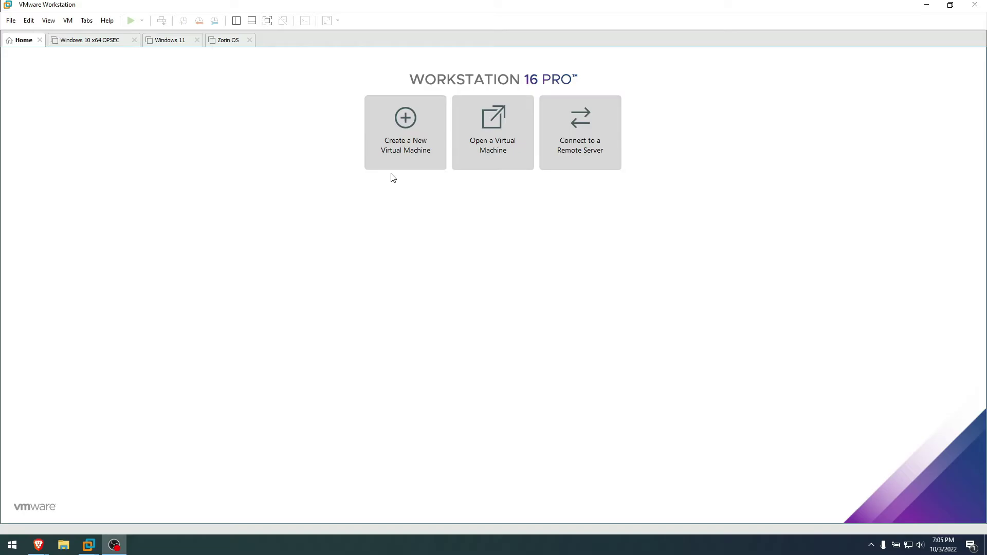
Start a typical new VM installing from the WIN10.PRO.Low Spec 1909 ISO disc image
click(397, 132)
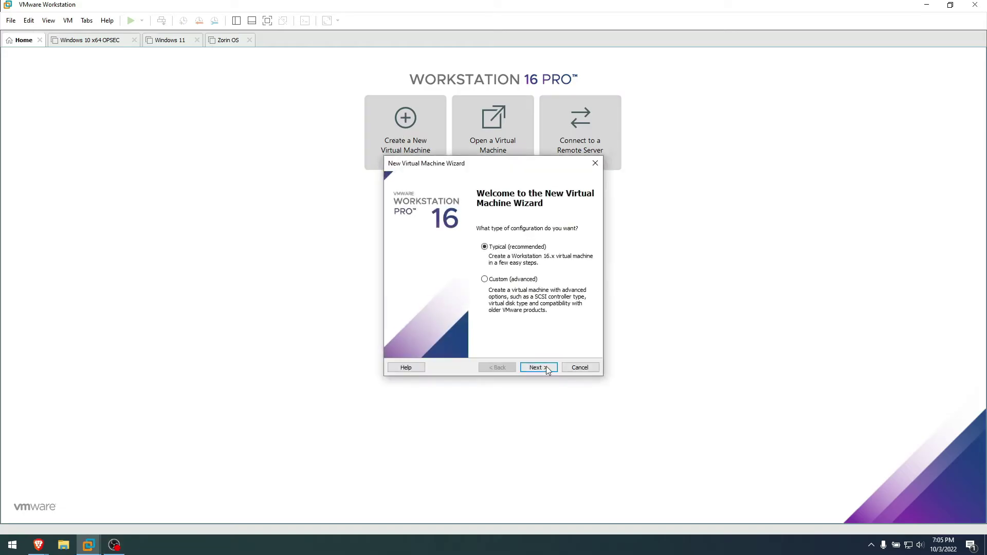
click(540, 367)
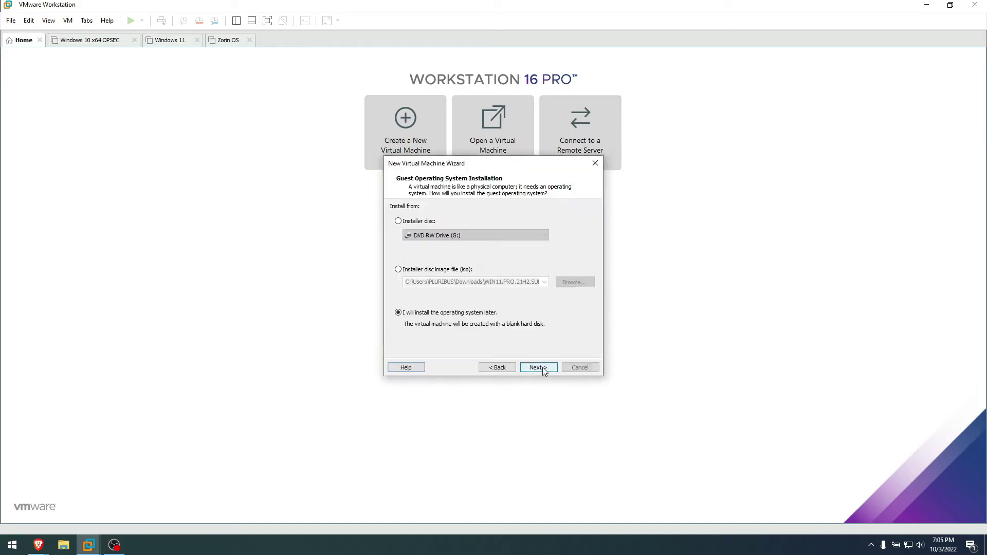
click(456, 269)
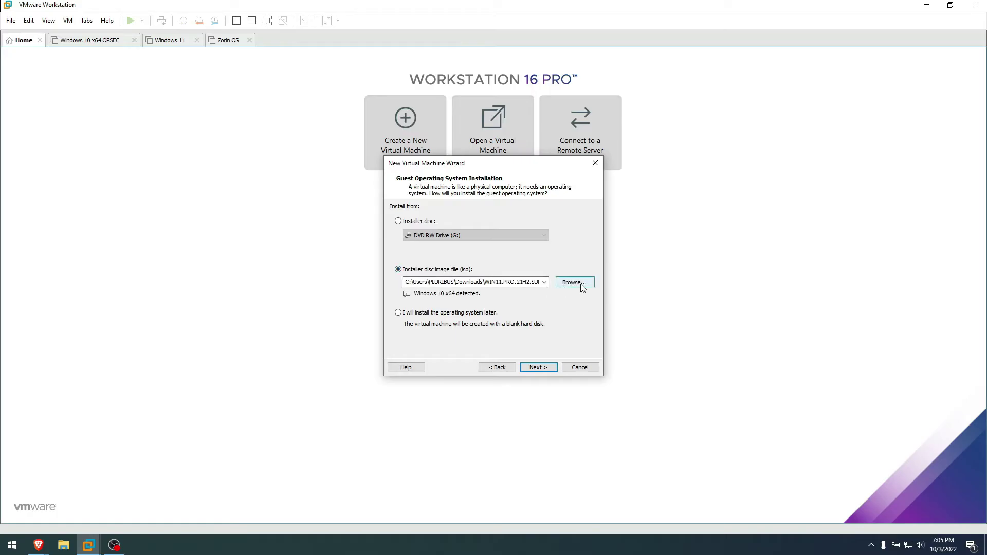
click(575, 283)
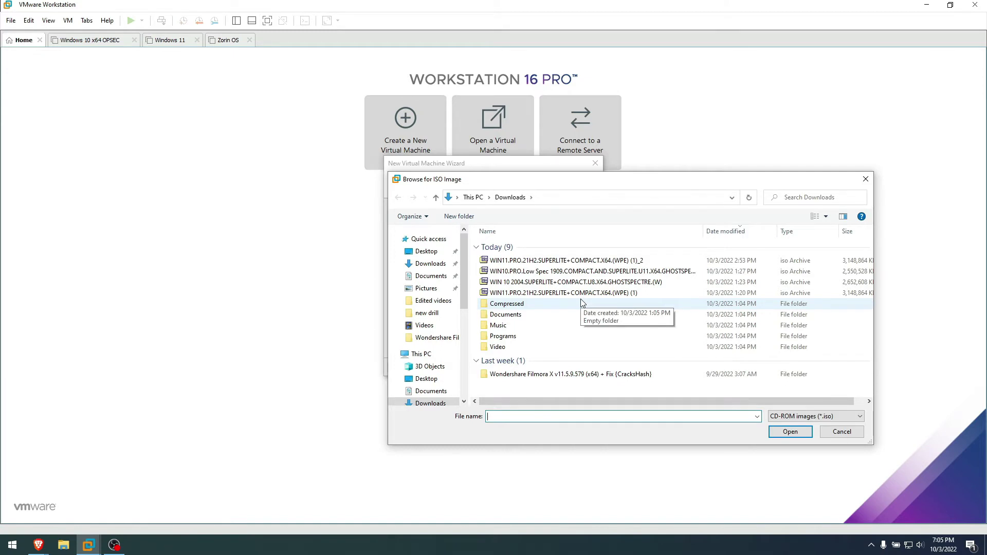
click(576, 271)
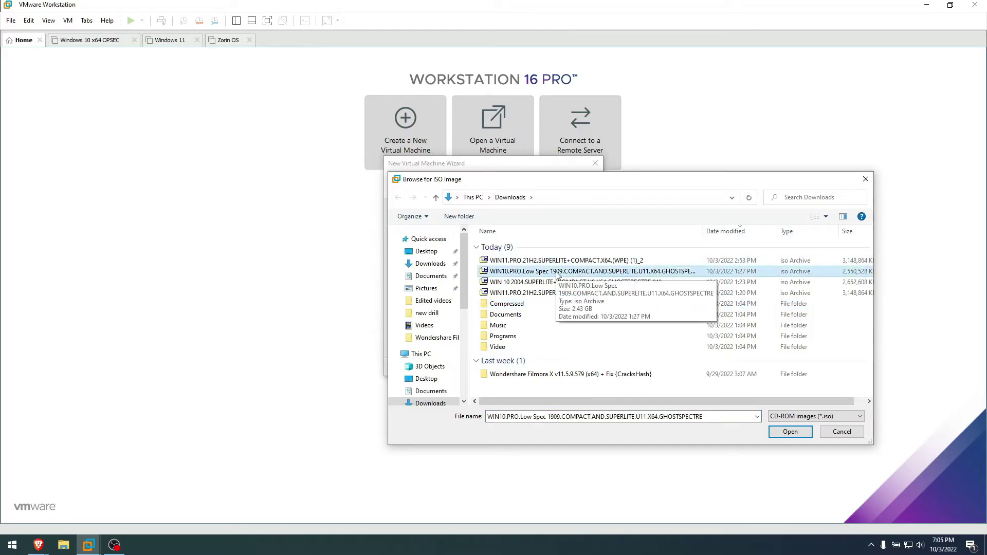
key(alt+Tab)
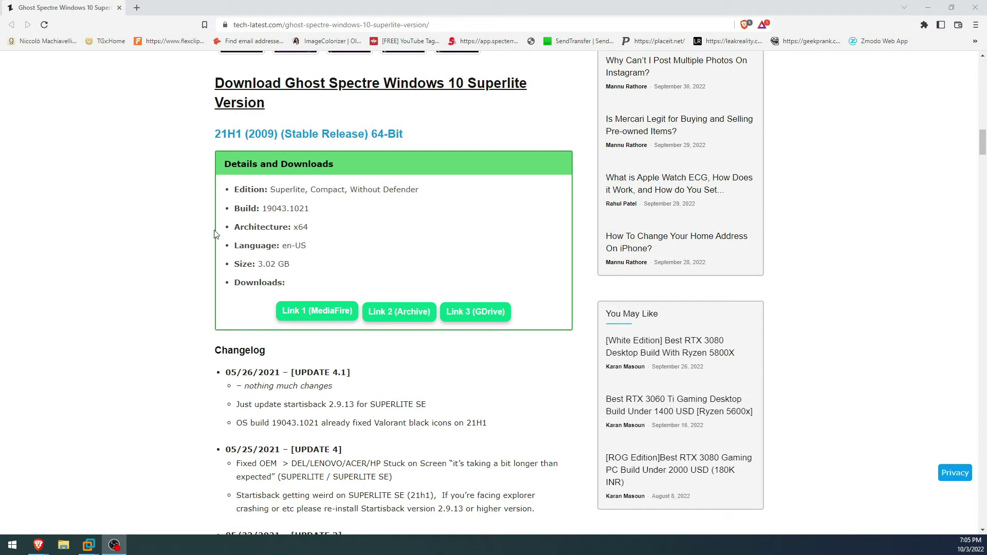
Search the Brave article for 1909 to show the build 18363.1139 Details and Downloads box
click(142, 225)
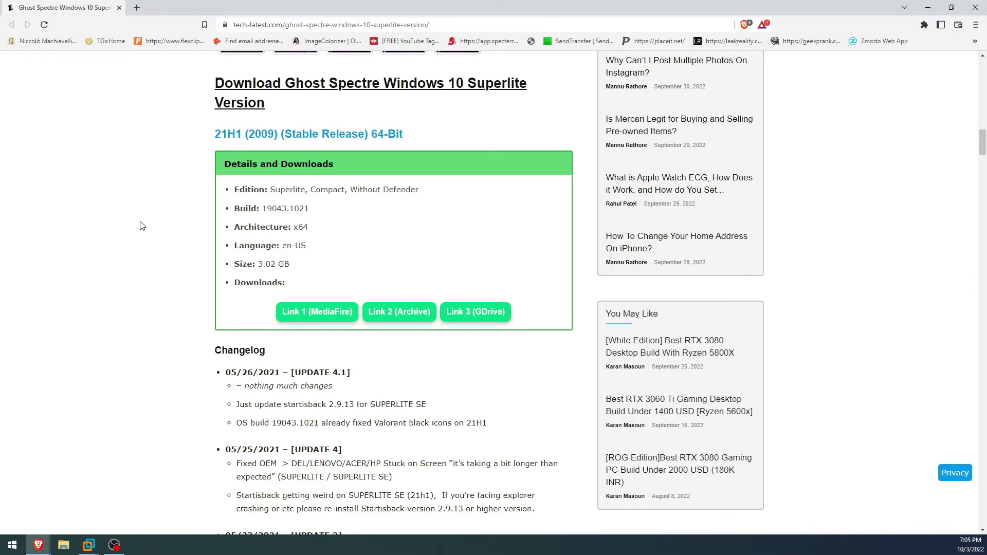
key(ctrl+f)
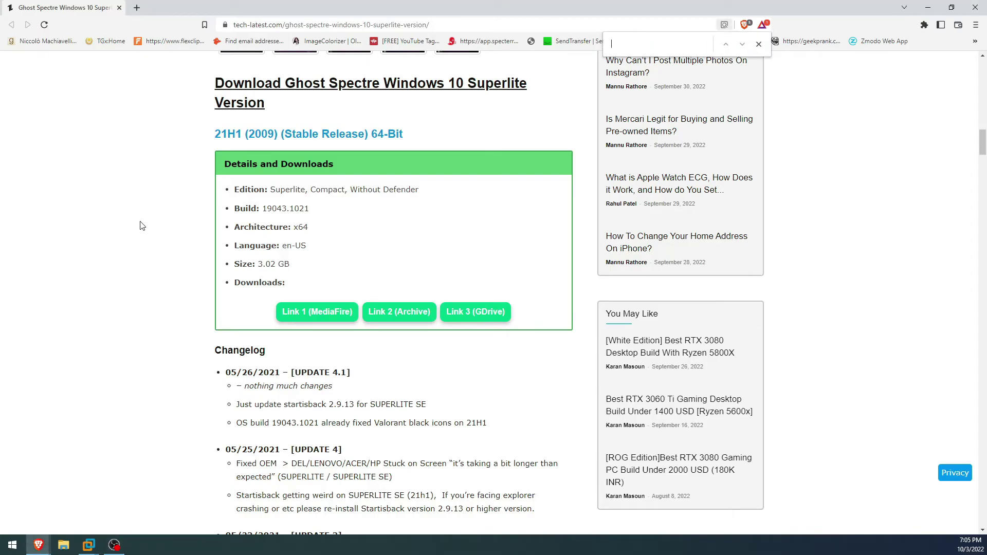
text(1909)
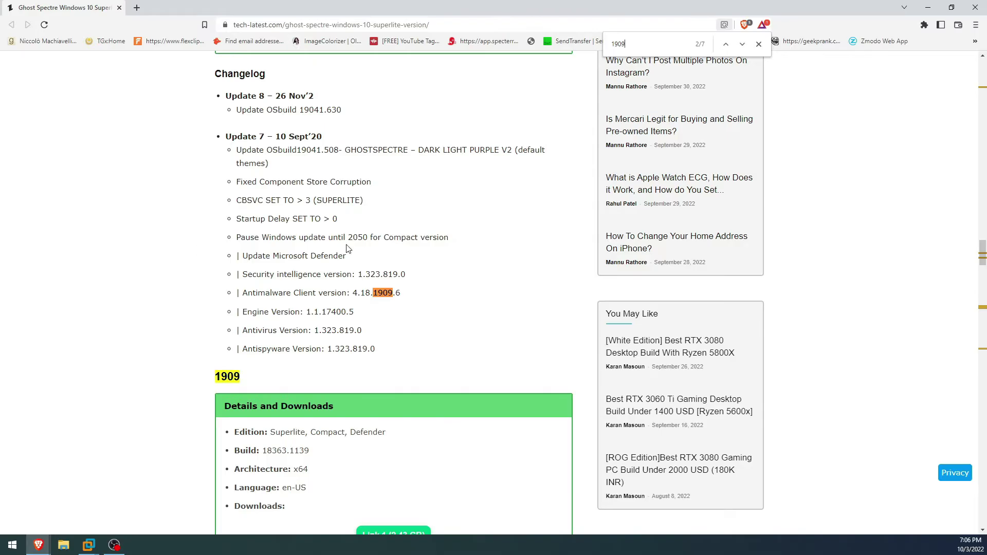
scroll(481, 237, down, 5)
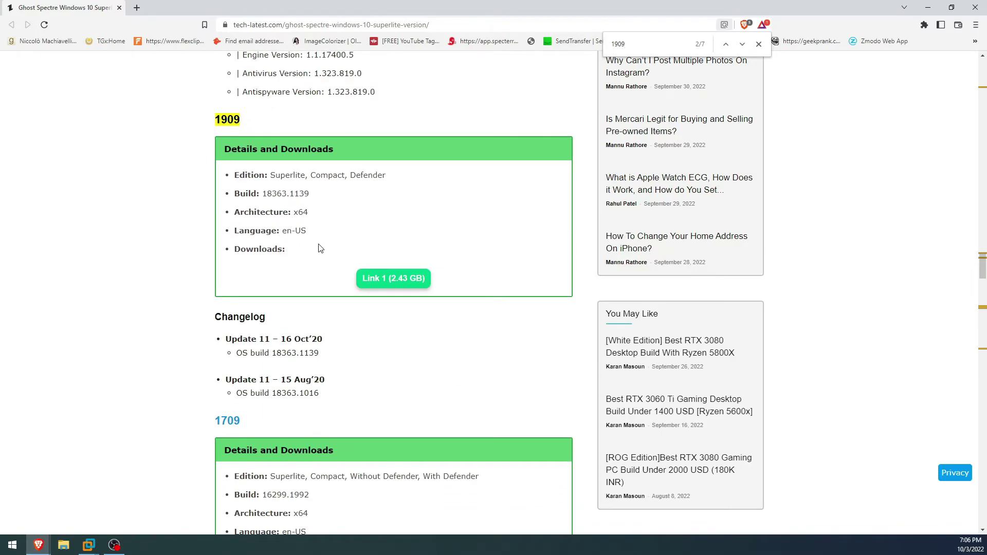
drag(294, 254, 217, 177)
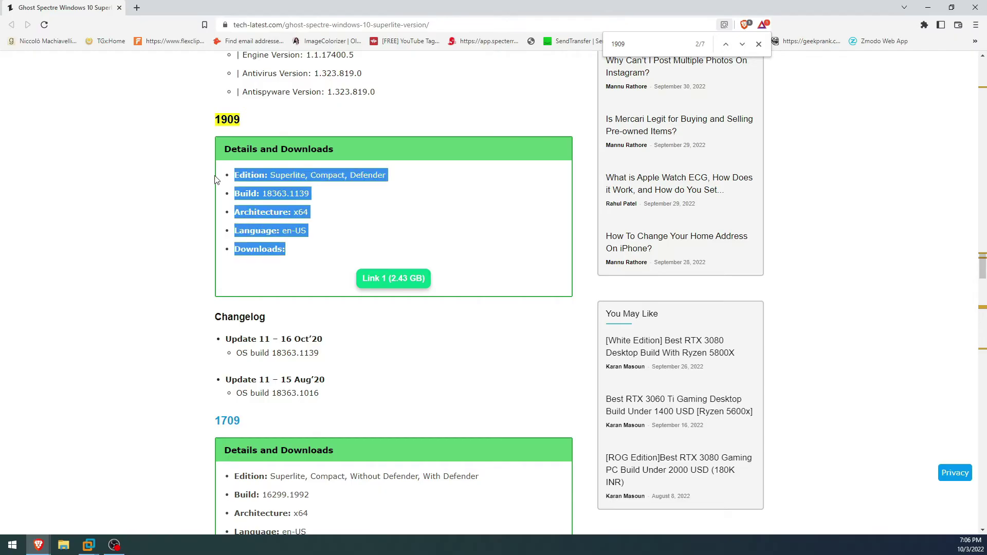
click(365, 238)
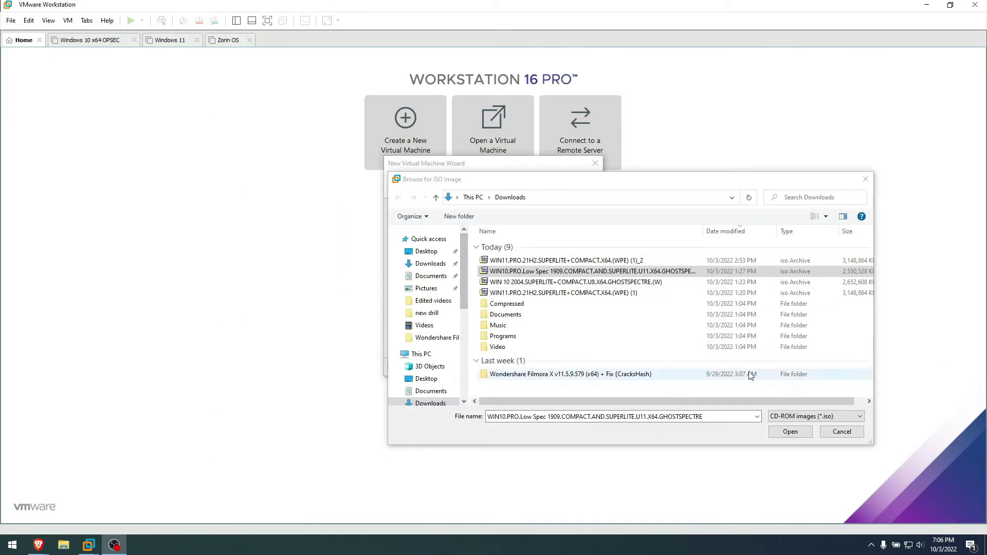
Finish the Windows 10 x64 VM with the 1909 ISO and boot it from the DVD
click(791, 432)
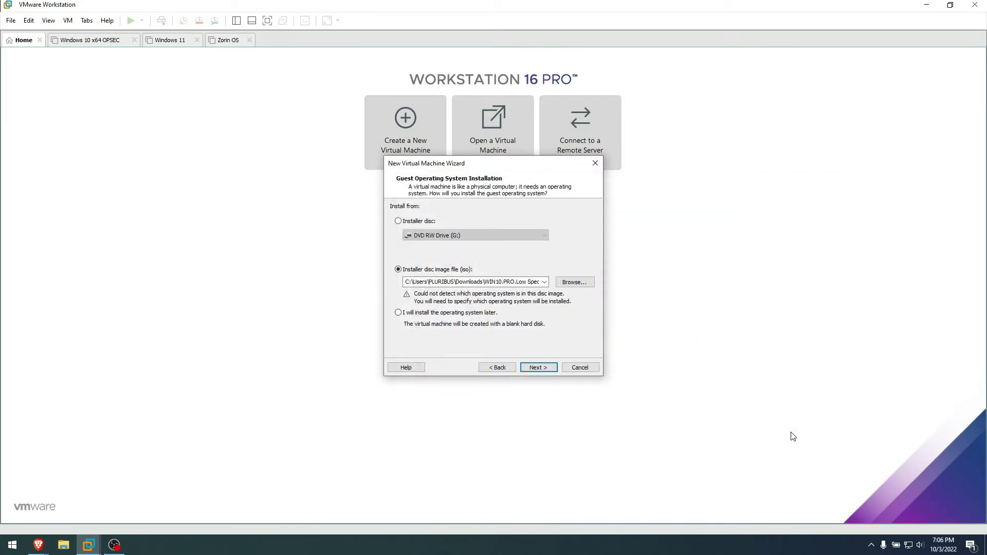
click(537, 367)
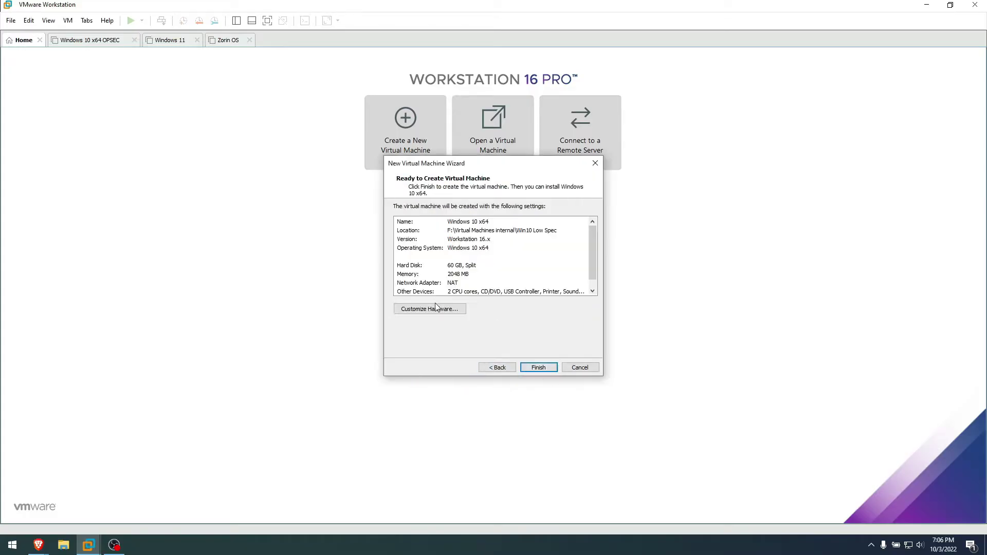
click(537, 369)
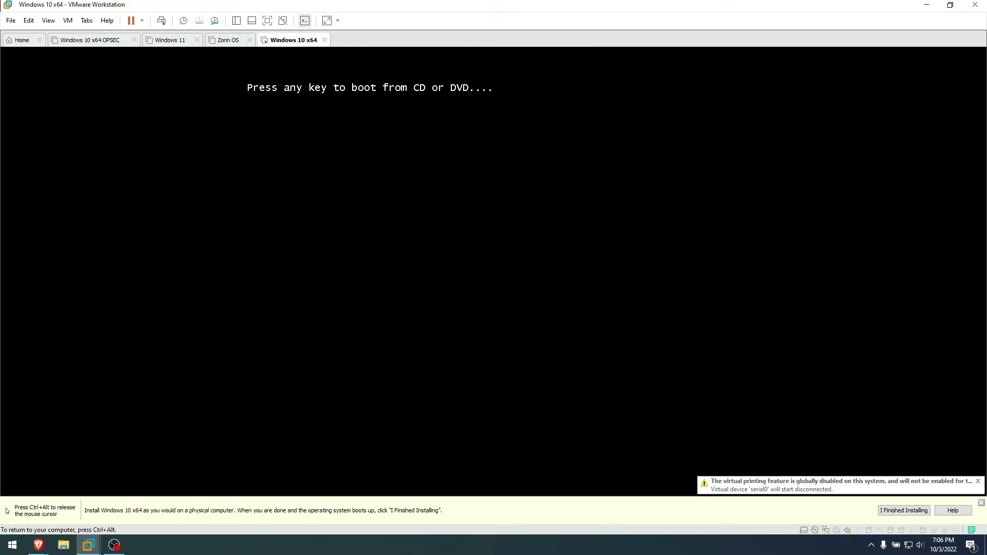
key(Return)
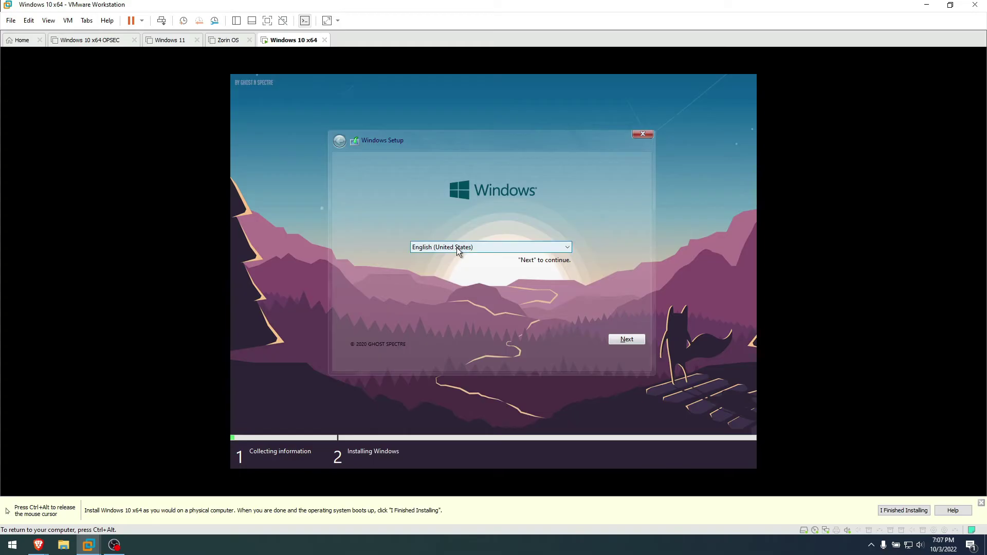
Compare the Compact, Superlite and Defender edition descriptions, then install WIN10 PRO - SUPERLITE
click(621, 338)
click(405, 223)
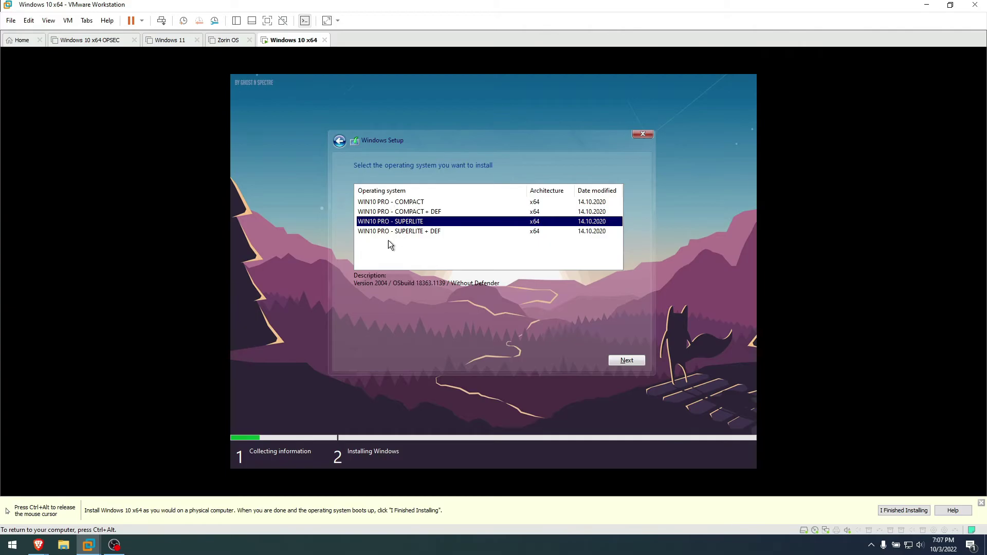
click(406, 202)
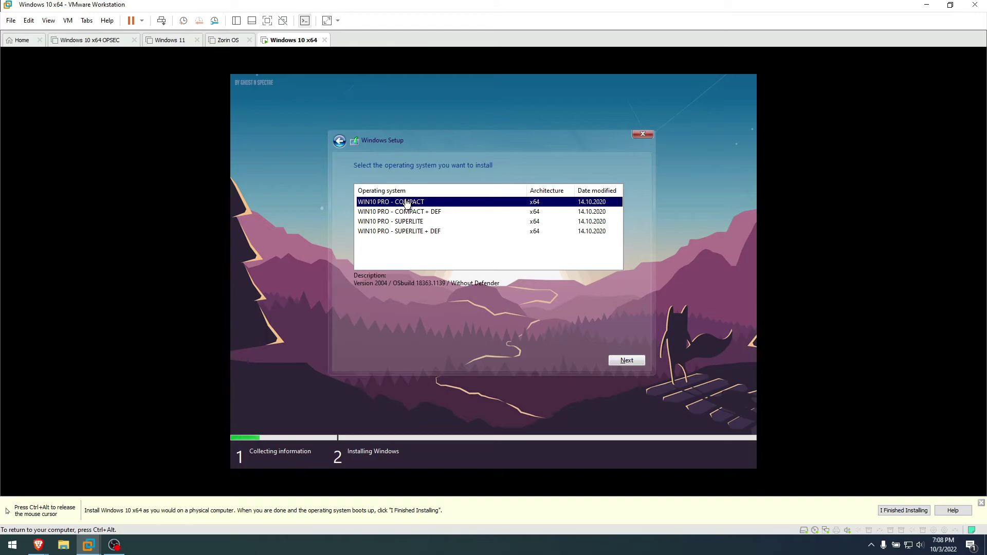
click(438, 216)
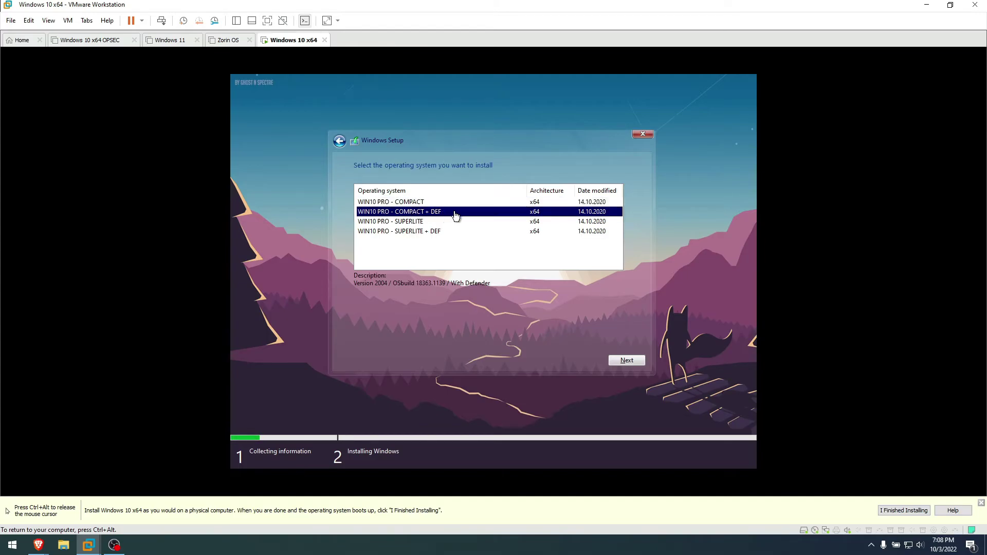
click(424, 223)
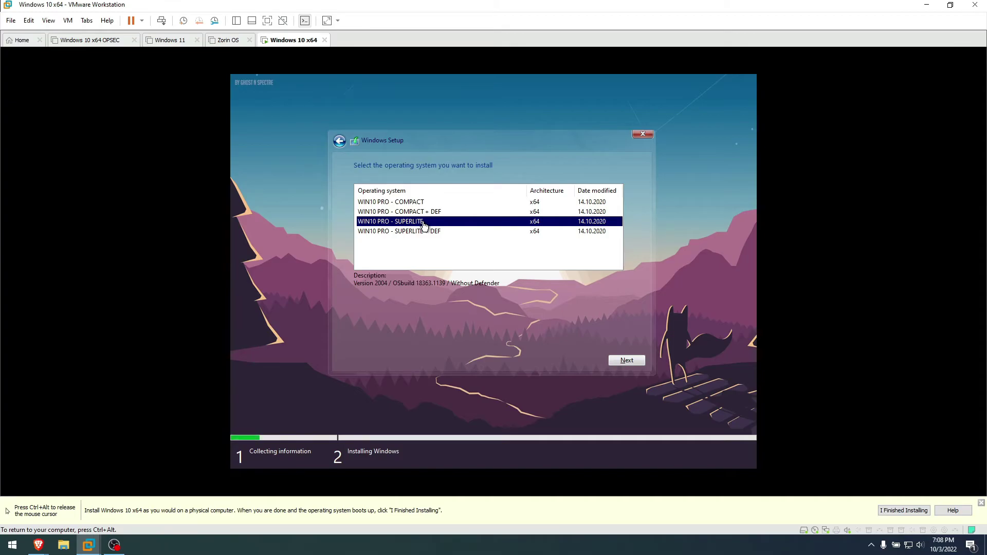
click(412, 233)
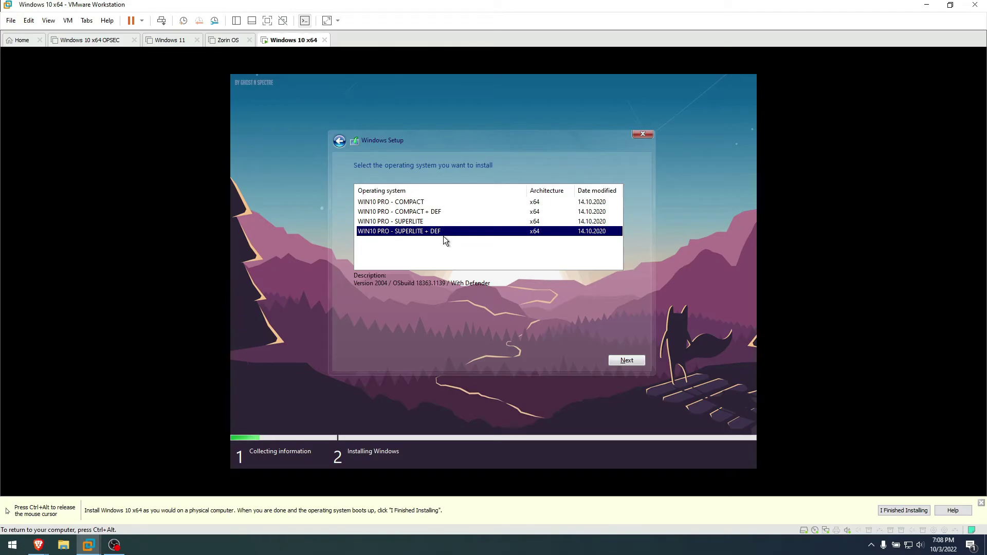
click(441, 222)
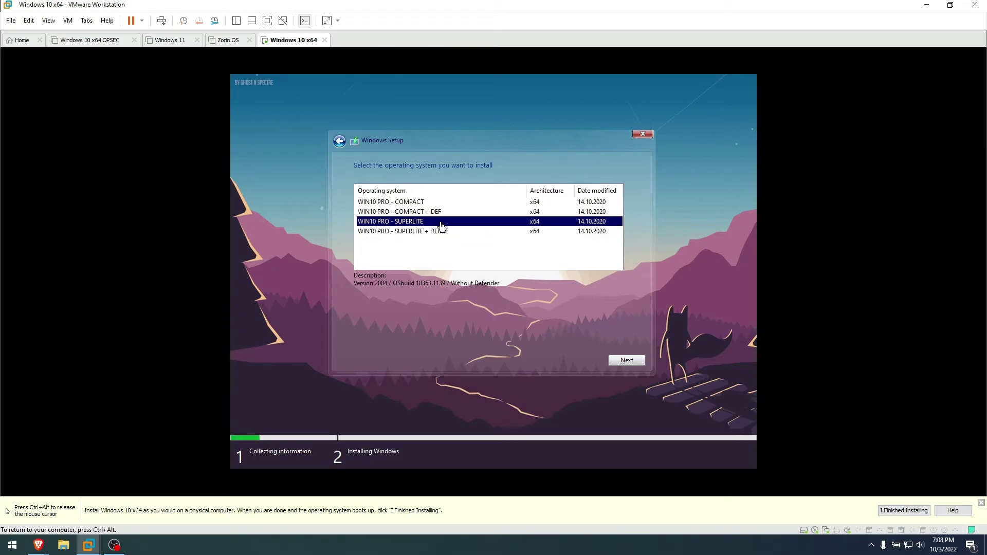
click(628, 361)
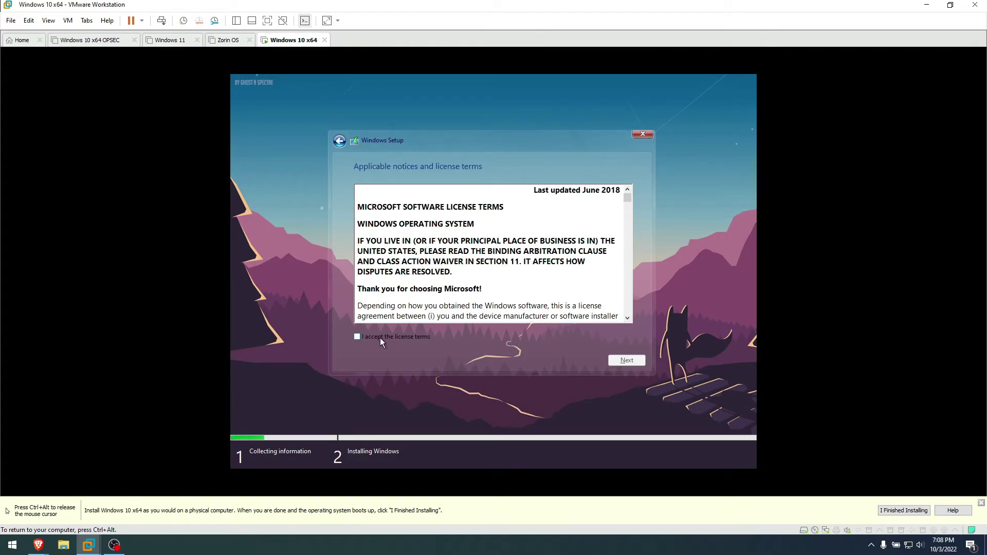
Accept the license terms and install Windows onto Drive 0's unallocated 60 GB space
click(380, 338)
click(624, 360)
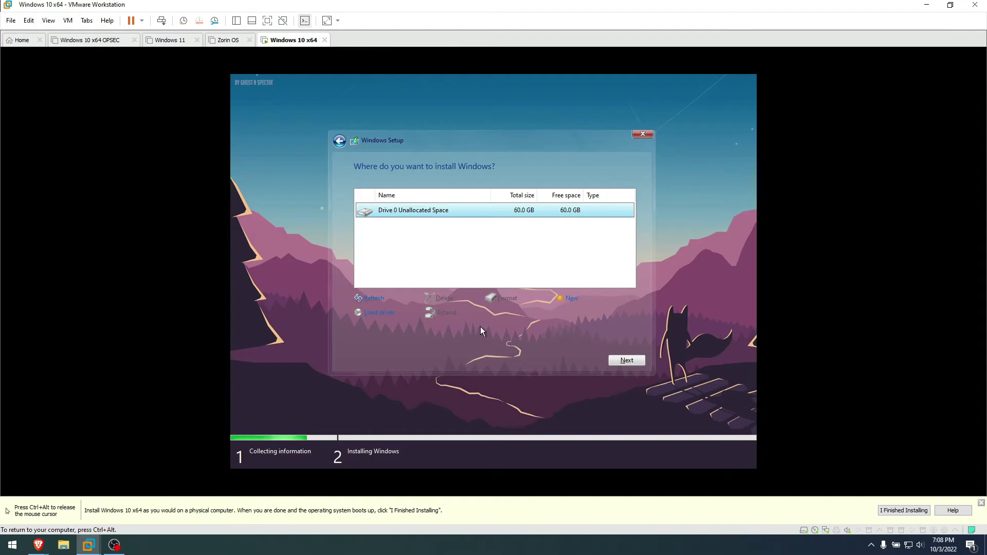
click(625, 361)
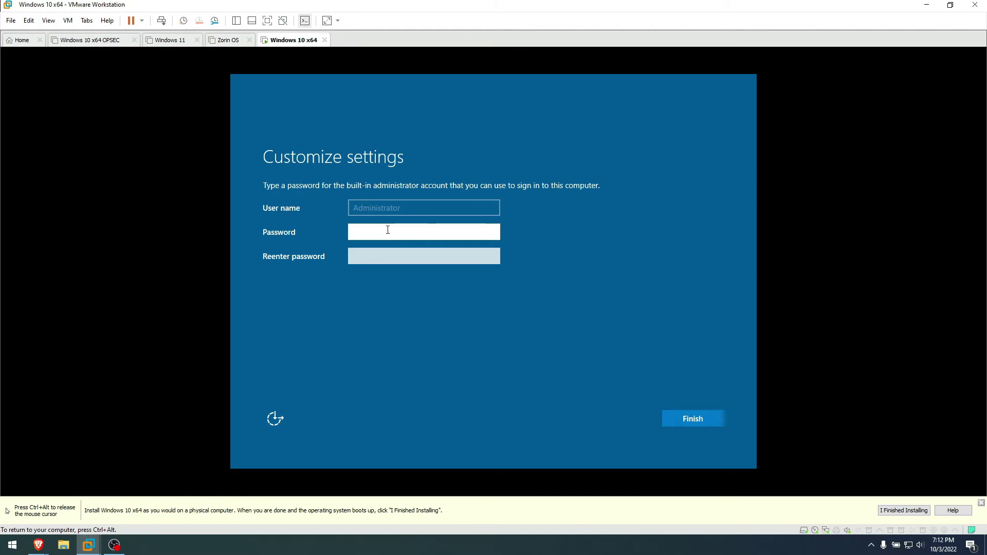
Set the built-in Administrator password, entering it twice, and finish customization
text(••••••)
key(Tab)
text(••••••)
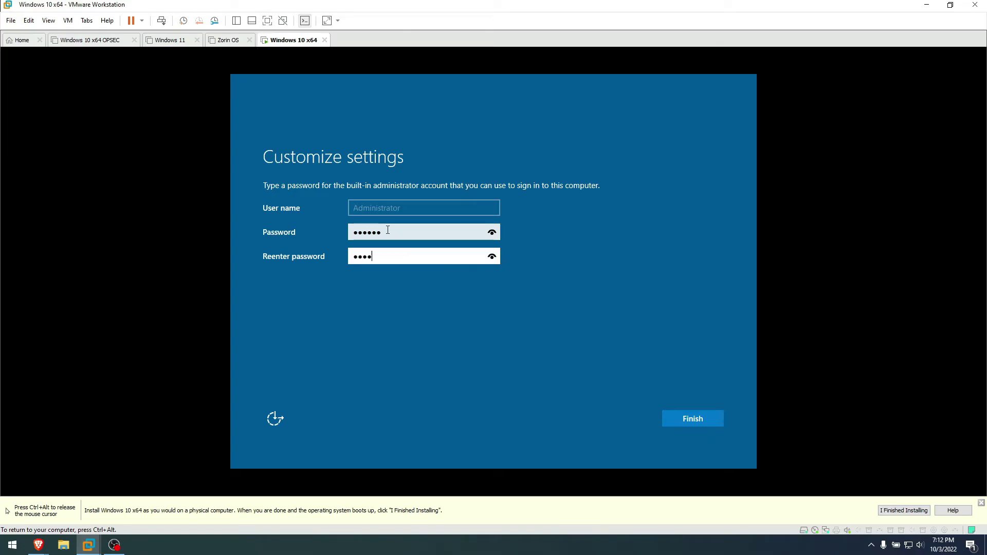
click(693, 419)
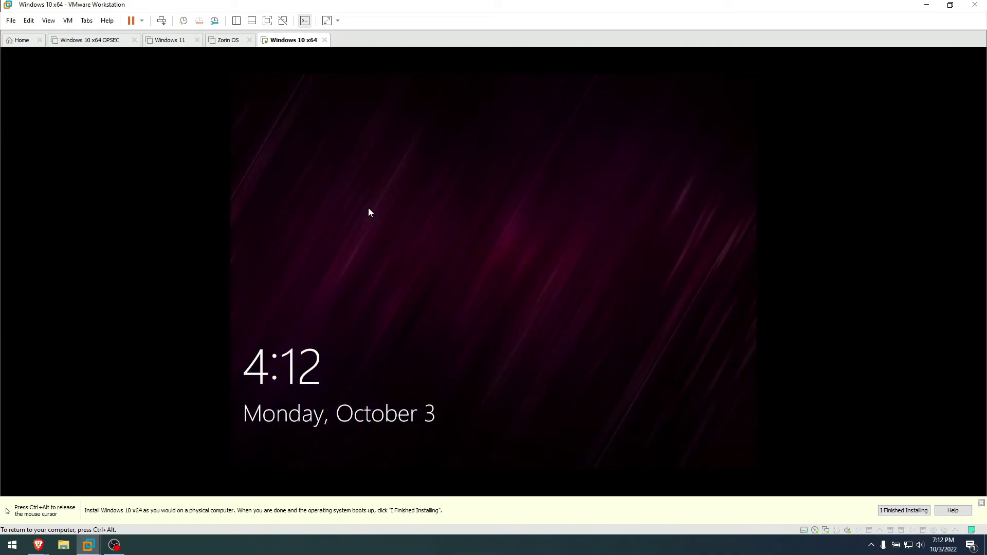
Sign in as Administrator from the lock screen with the account password
click(507, 400)
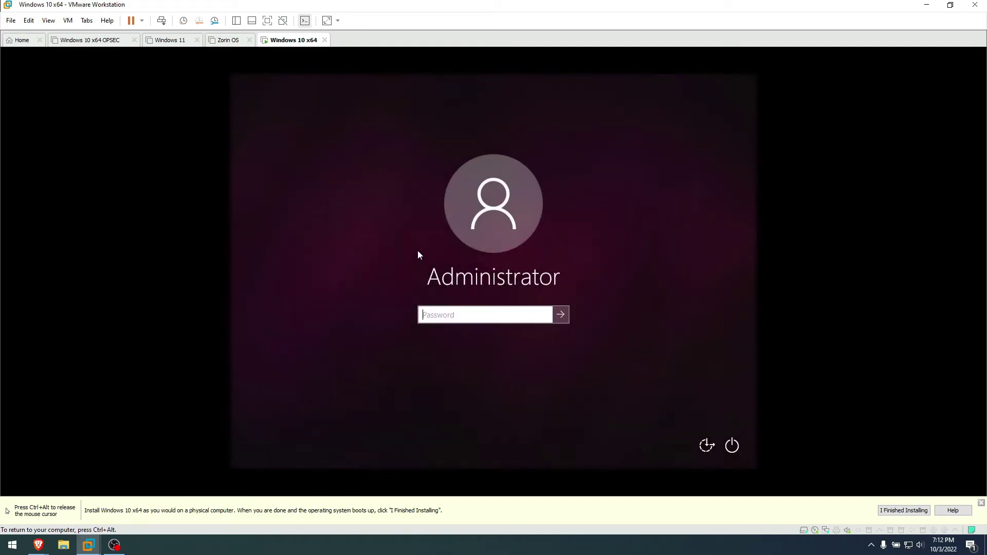
text(password)
key(Return)
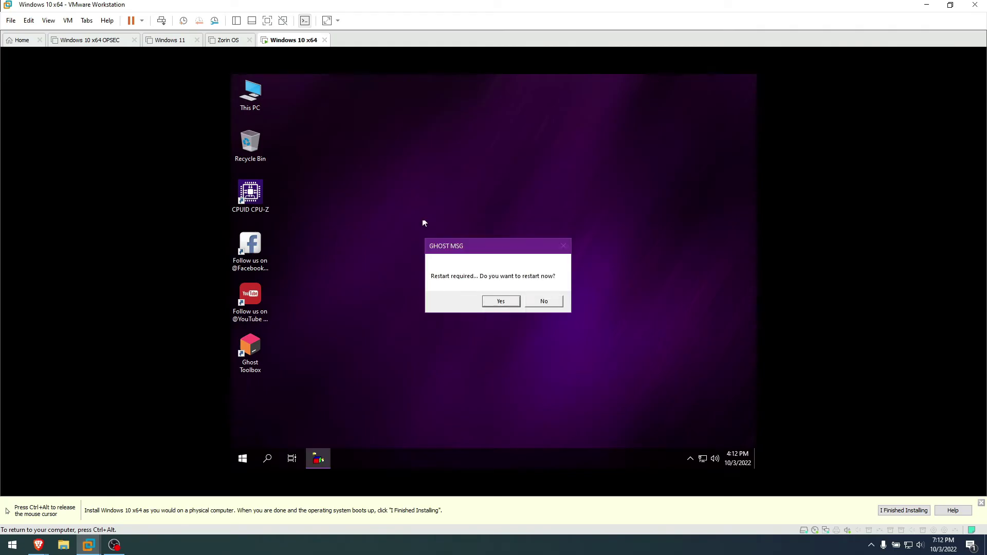
Install VMware Tools from the VM menu and accept the GHOST MSG restart prompt
drag(469, 244, 343, 191)
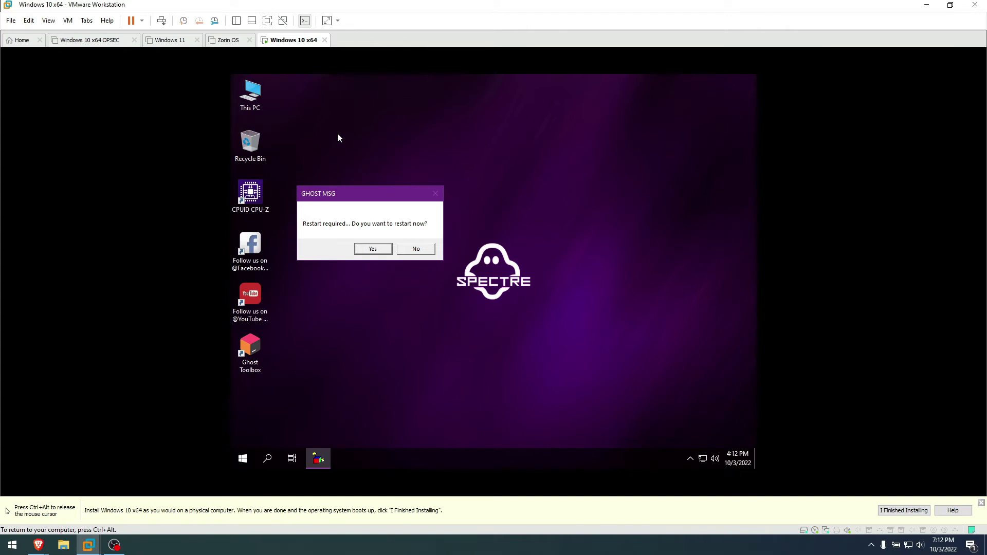
click(67, 20)
click(97, 135)
drag(361, 200, 366, 104)
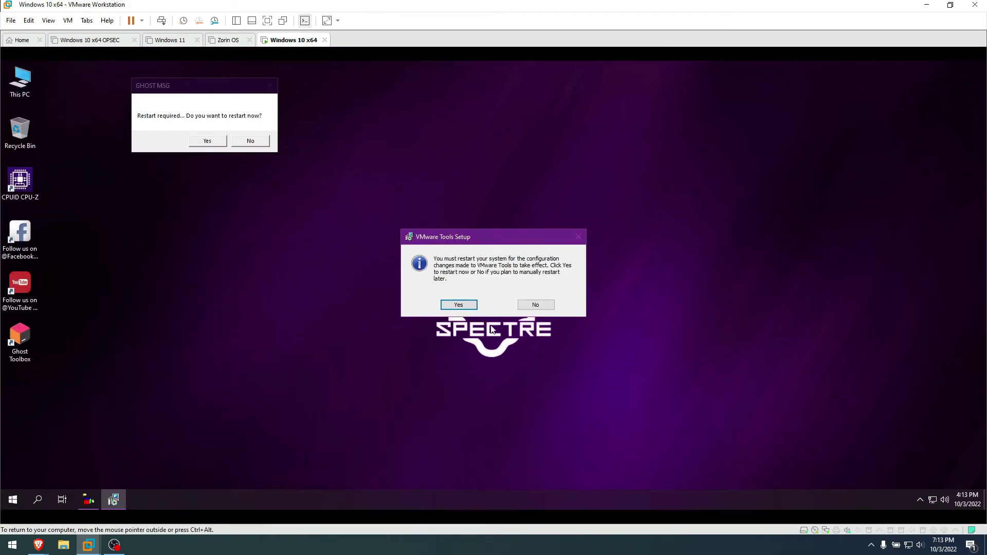
drag(196, 89, 468, 138)
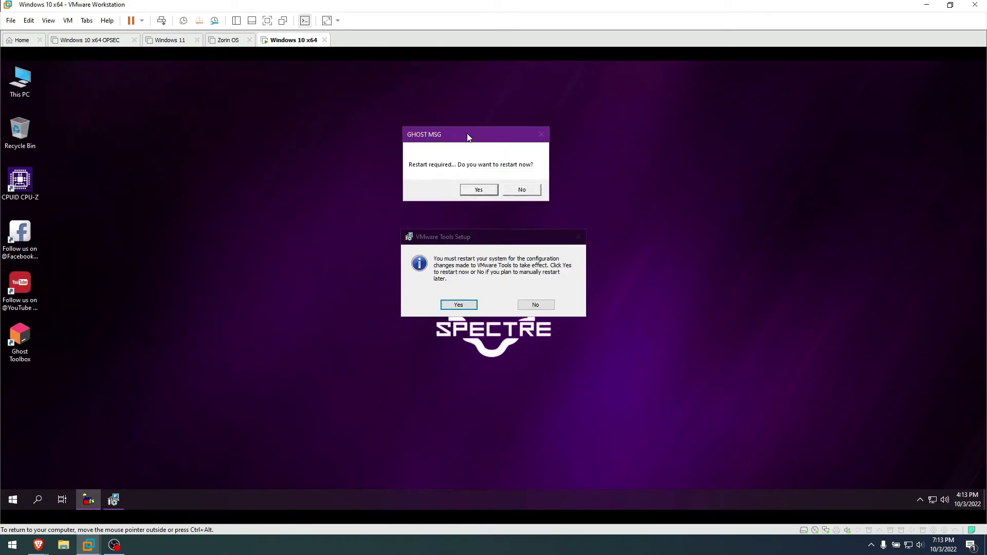
click(477, 190)
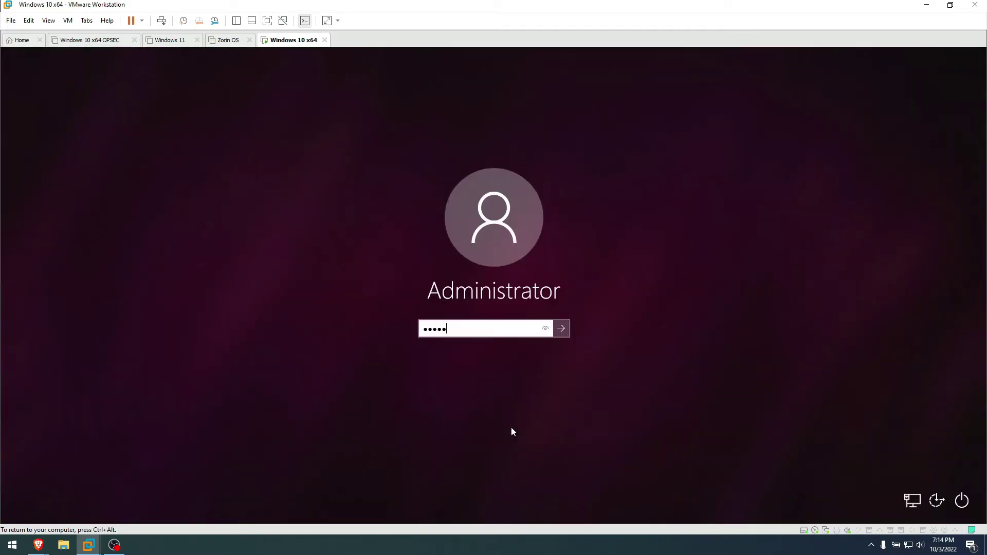
Sign back in after the reboot, refresh the desktop and check the Start menu
key(Return)
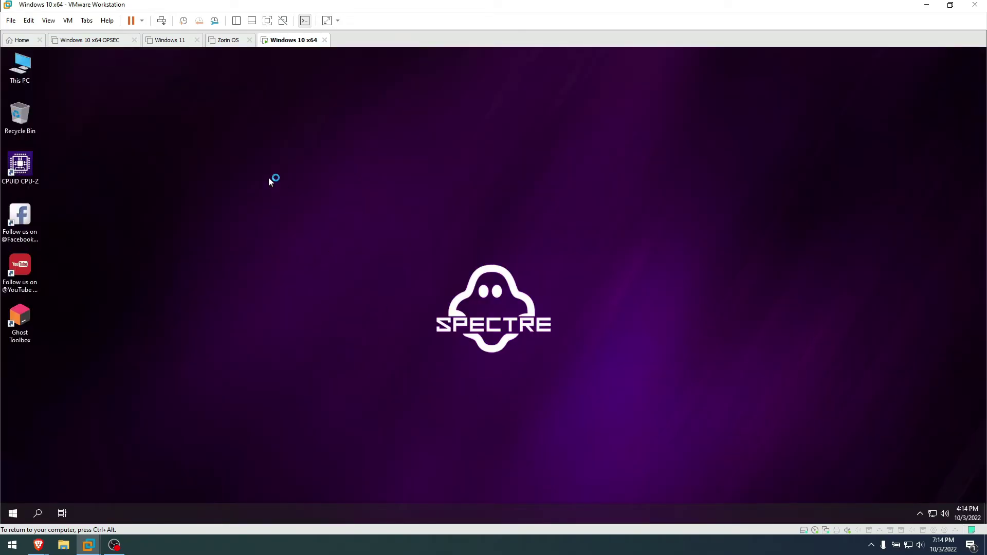
right_click(268, 177)
click(303, 211)
click(13, 513)
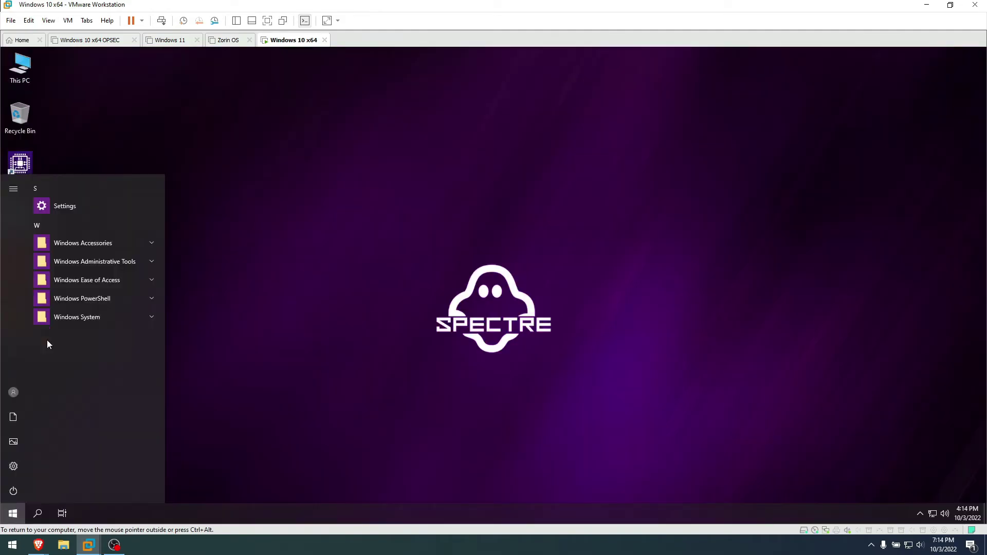
click(182, 273)
click(11, 514)
click(14, 465)
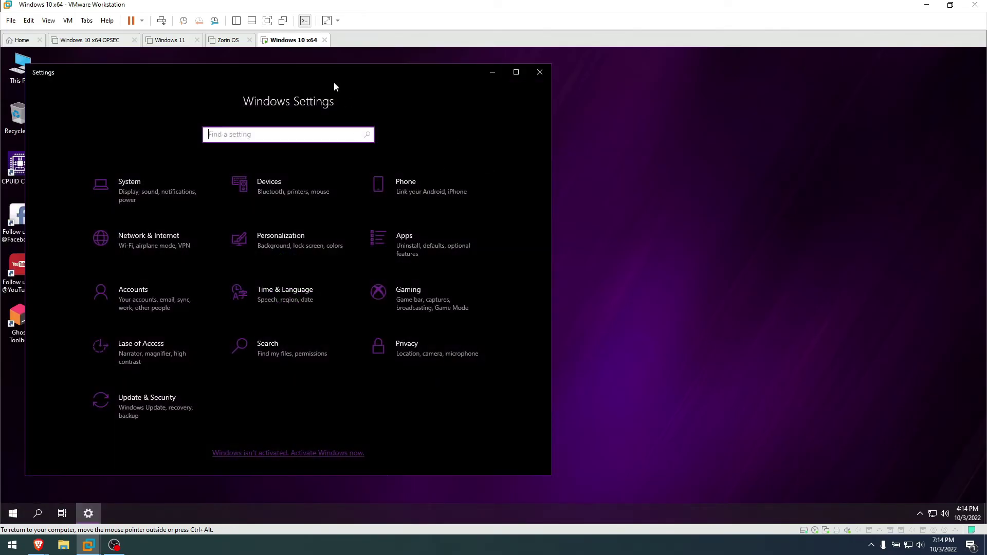
drag(335, 83, 571, 83)
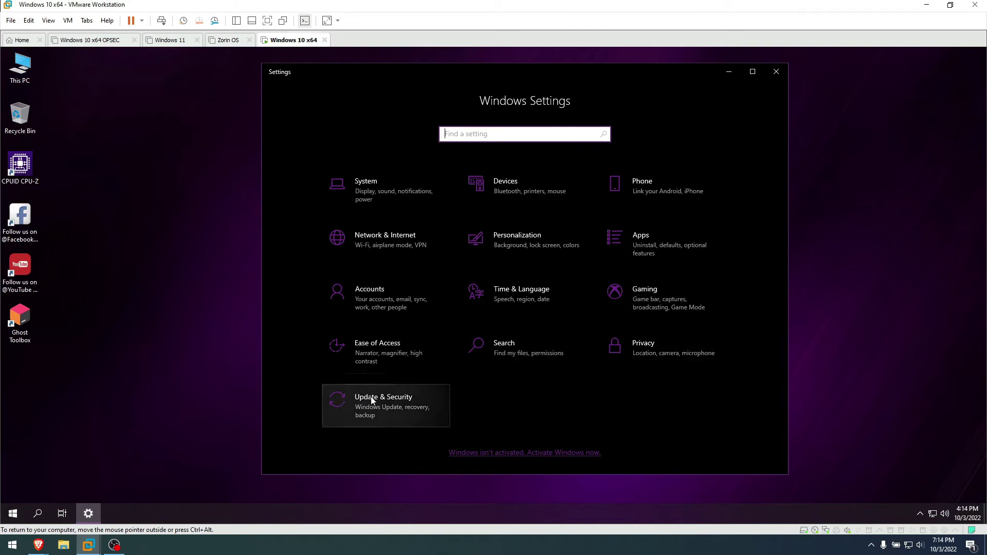
click(648, 232)
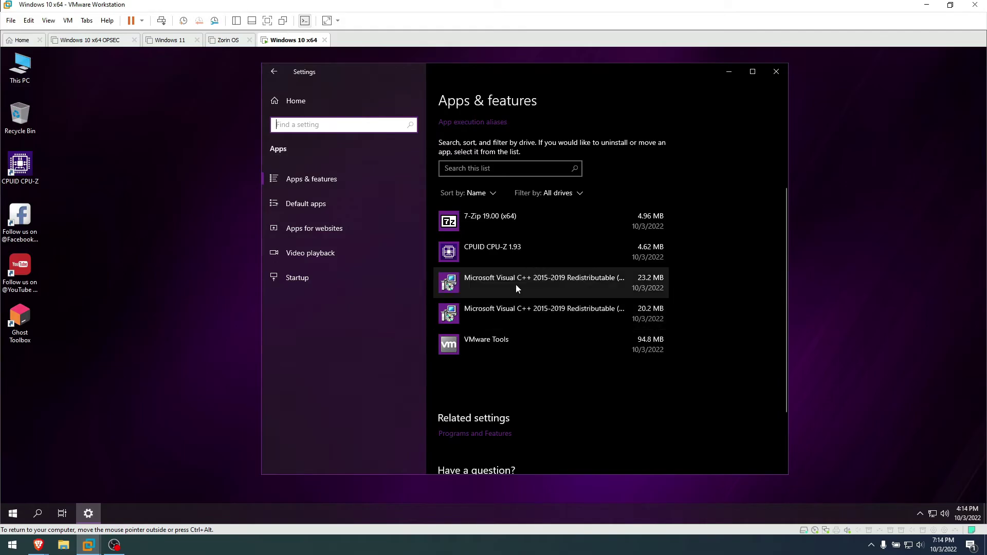
click(296, 204)
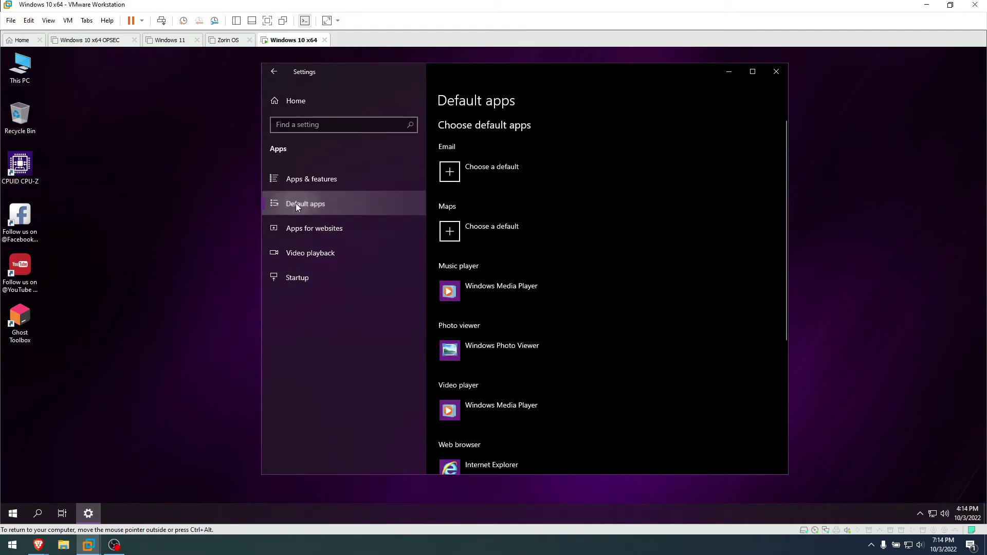
scroll(596, 307, down, 4)
scroll(581, 303, up, 4)
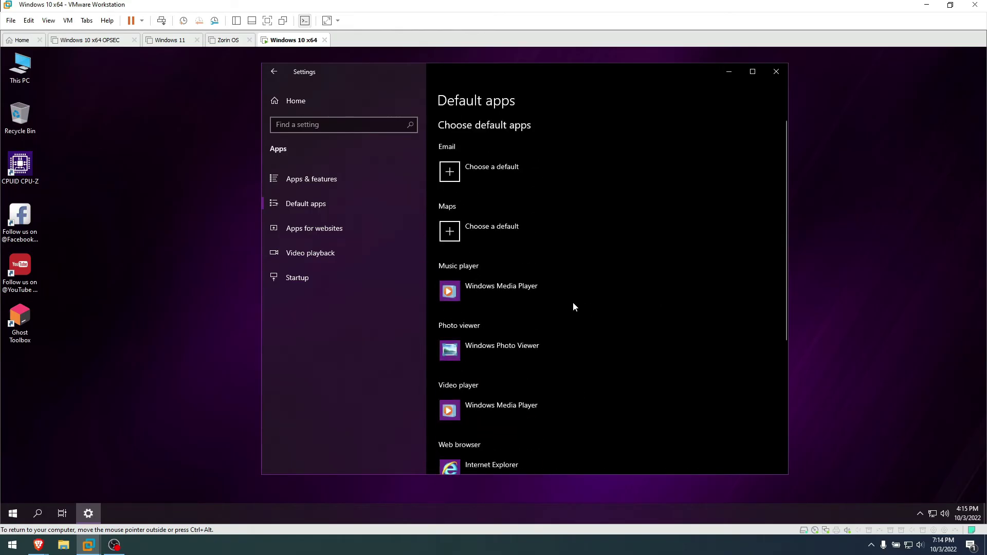
click(779, 72)
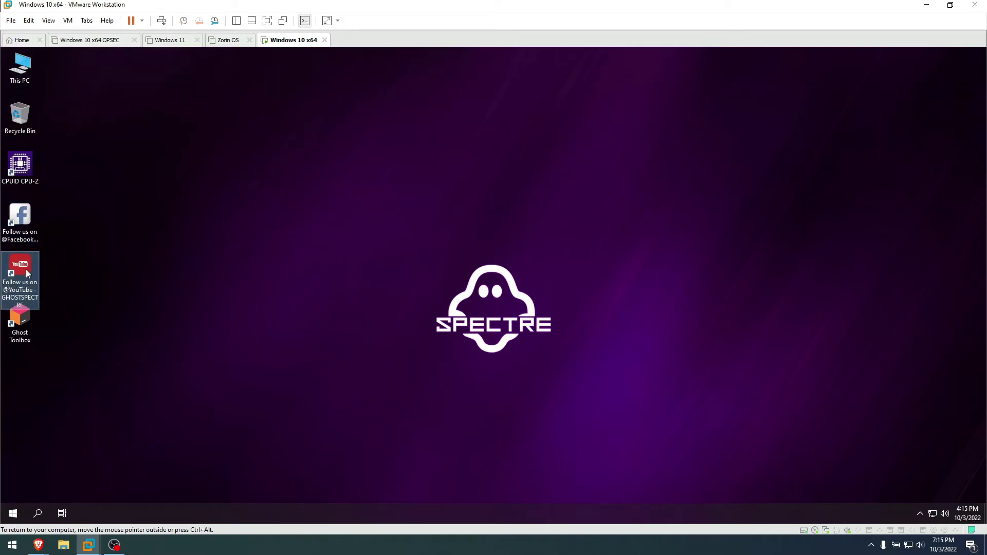
click(24, 327)
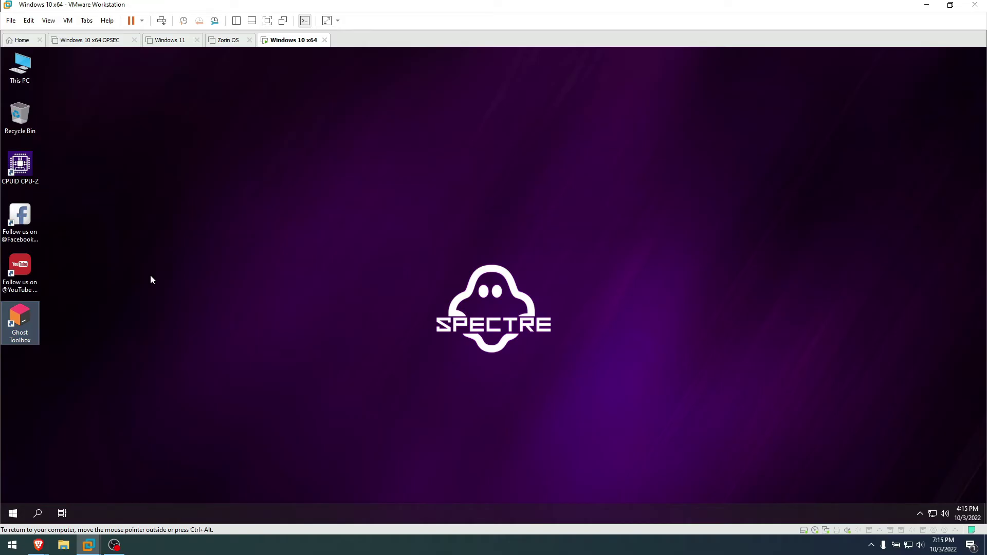
click(88, 290)
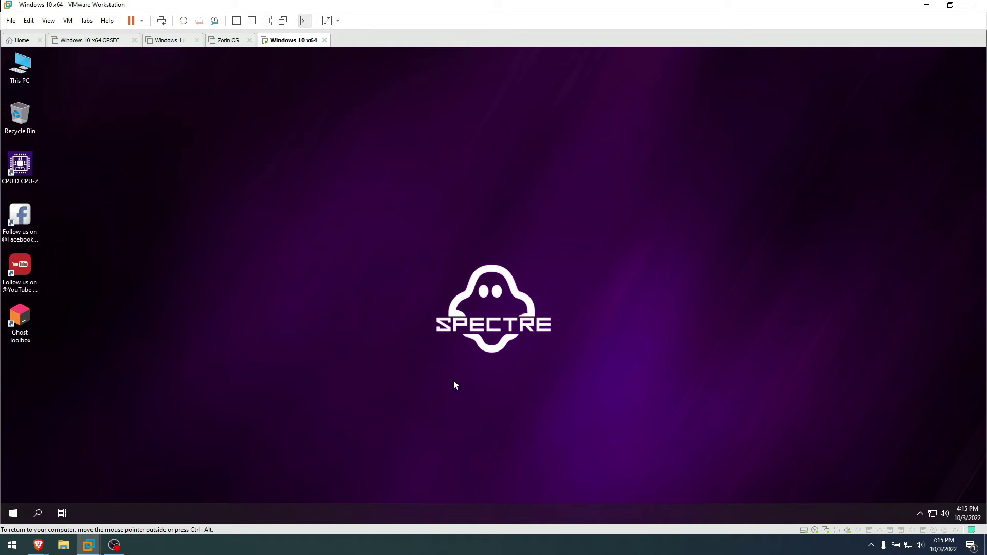
click(920, 514)
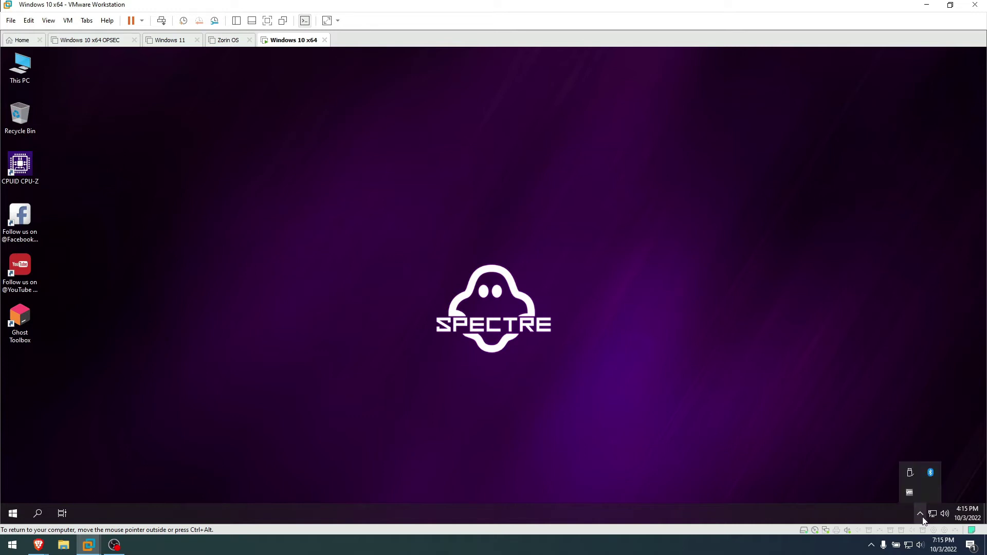
click(758, 428)
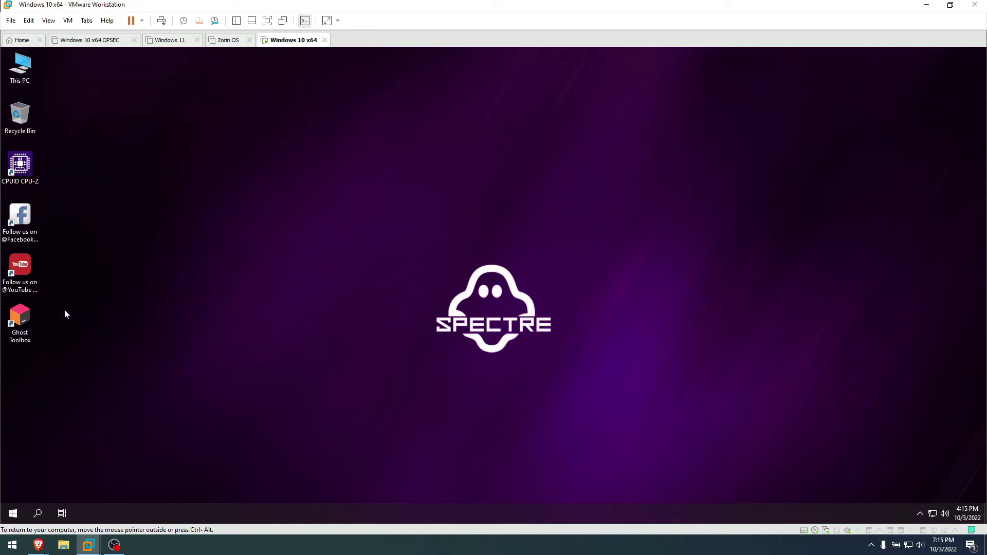
Launch Ghost Toolbox, decline the standalone update, and enlarge its console window
double_click(22, 317)
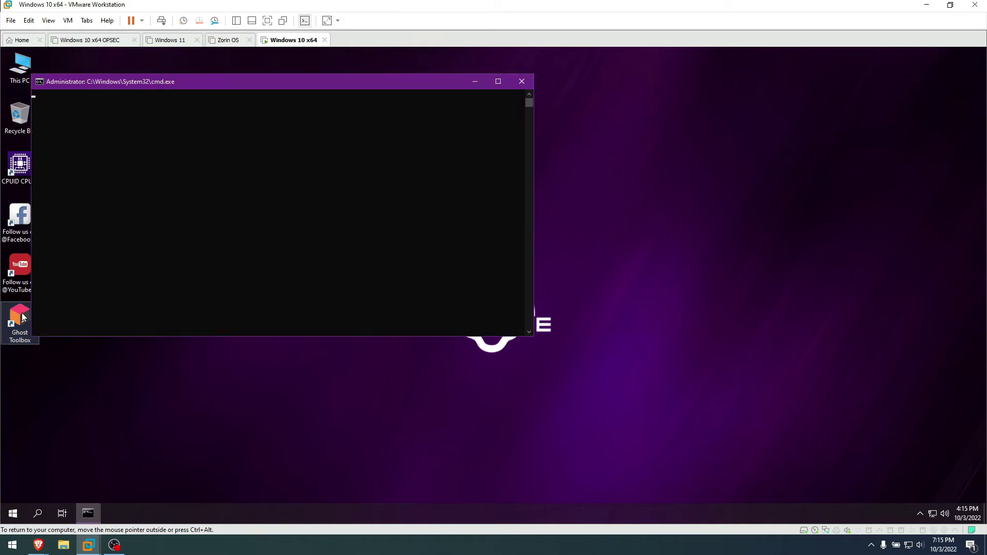
drag(332, 82, 517, 85)
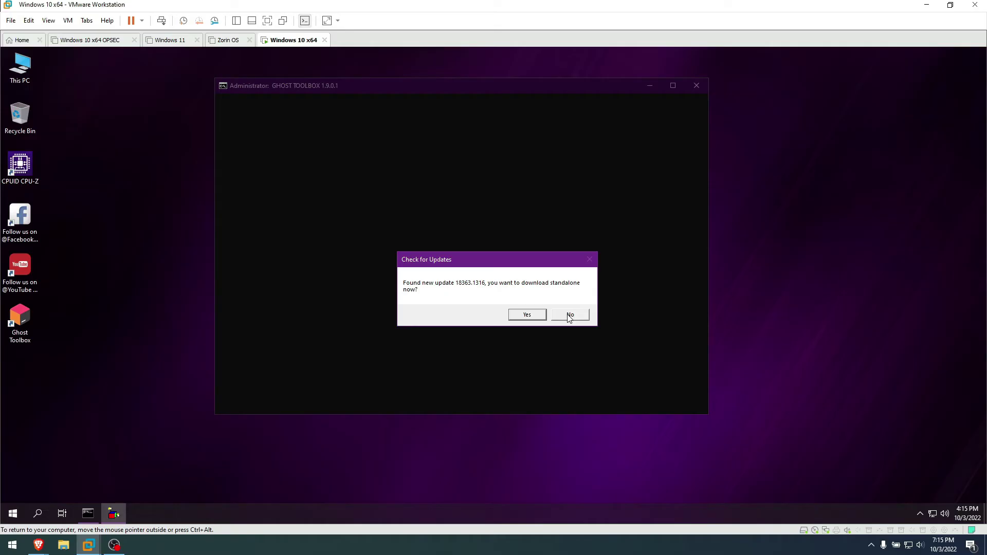
click(570, 316)
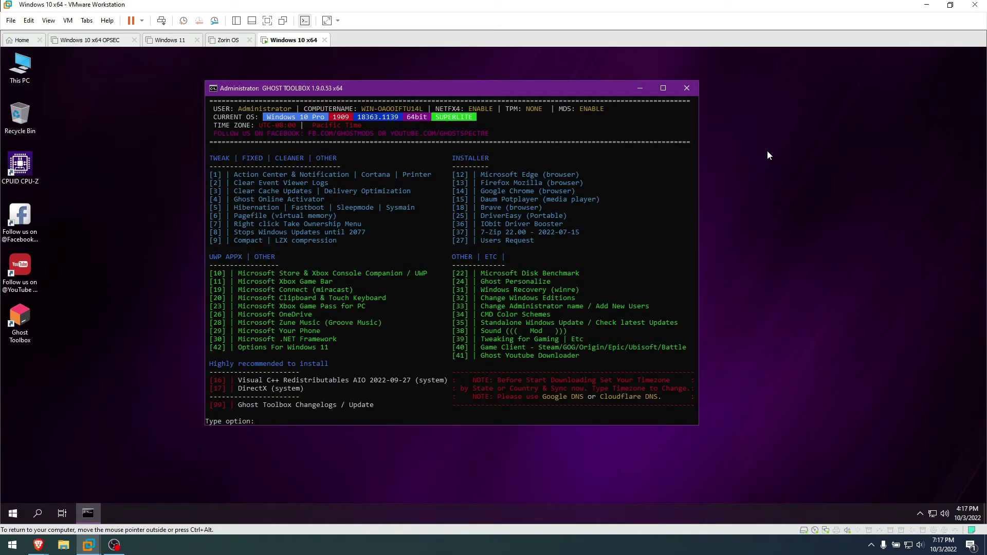
drag(514, 88, 504, 70)
drag(687, 408, 887, 484)
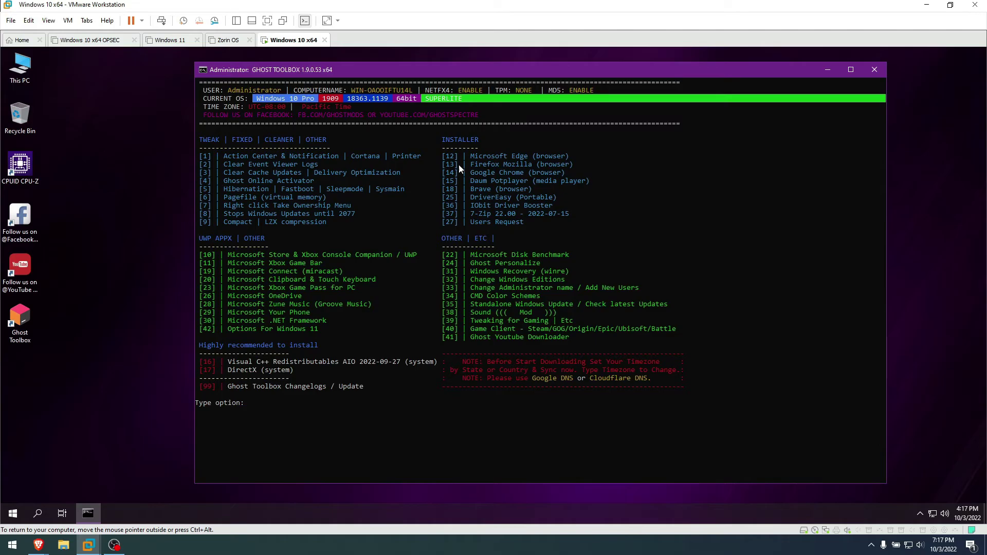
Review the installer options and enter option 18 for the Brave browsers x64/x86 menu
drag(460, 153, 505, 227)
click(486, 222)
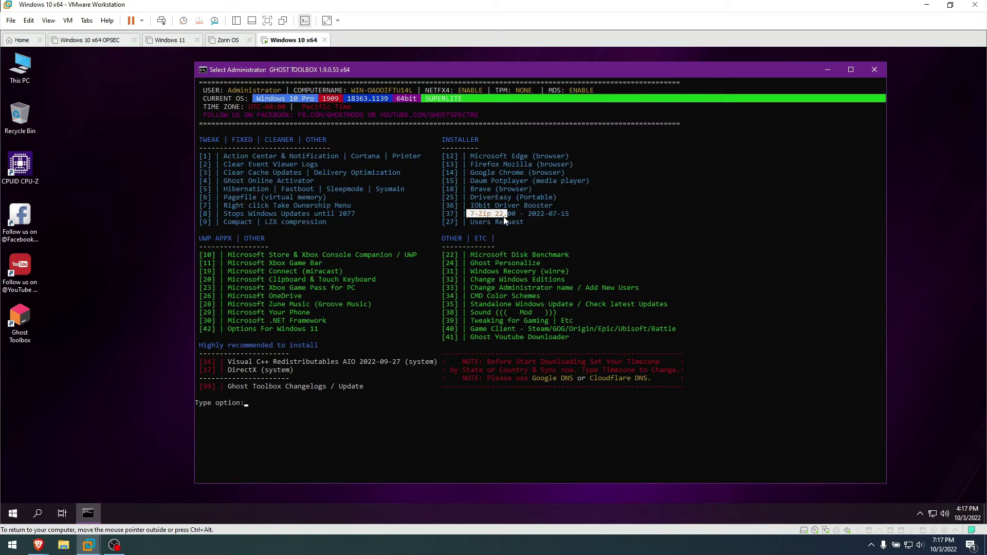
click(474, 207)
drag(471, 198, 443, 190)
click(489, 189)
text(187)
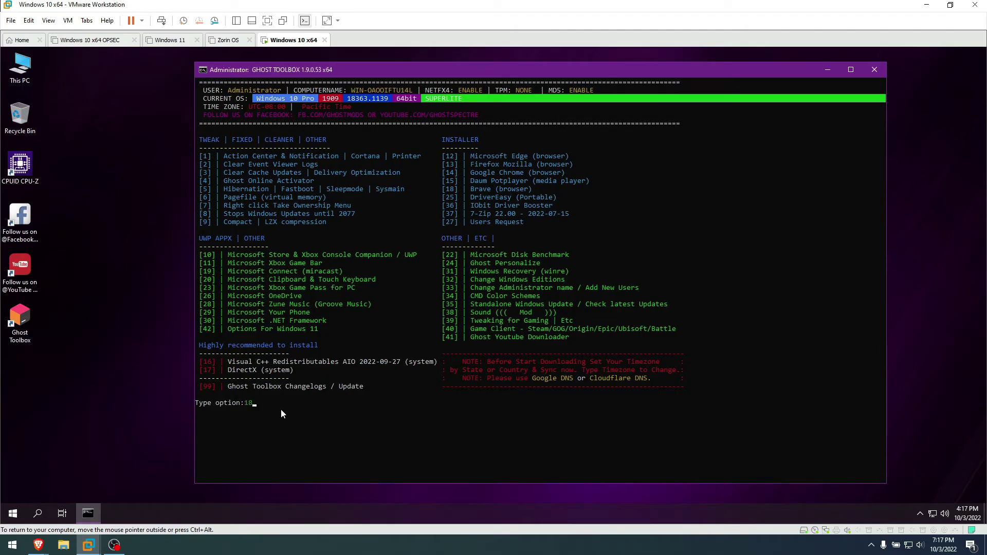
key(Return)
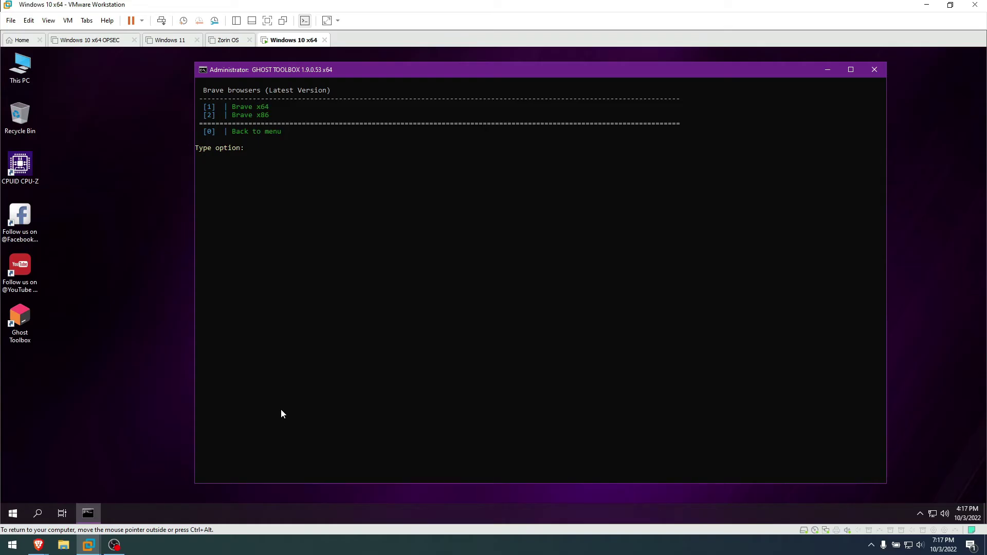
Install Brave x64 with Ghost Toolbox option 1, skip through its welcome tour and close it
text(1)
key(Return)
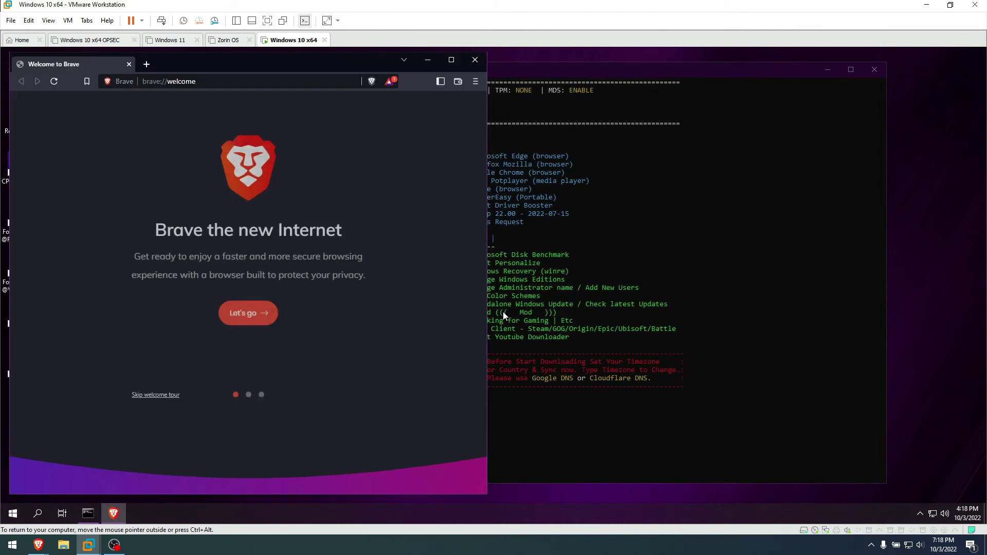
click(260, 309)
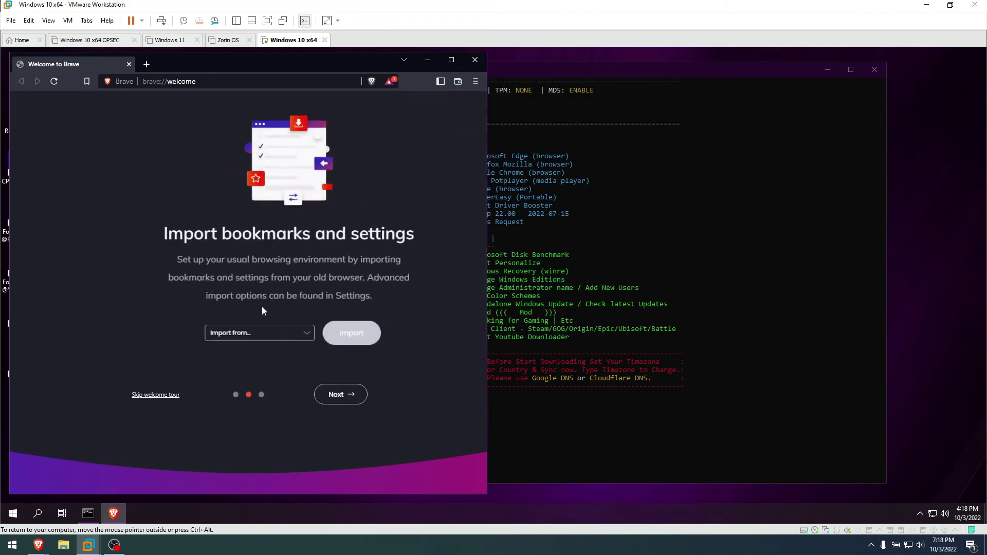
click(342, 404)
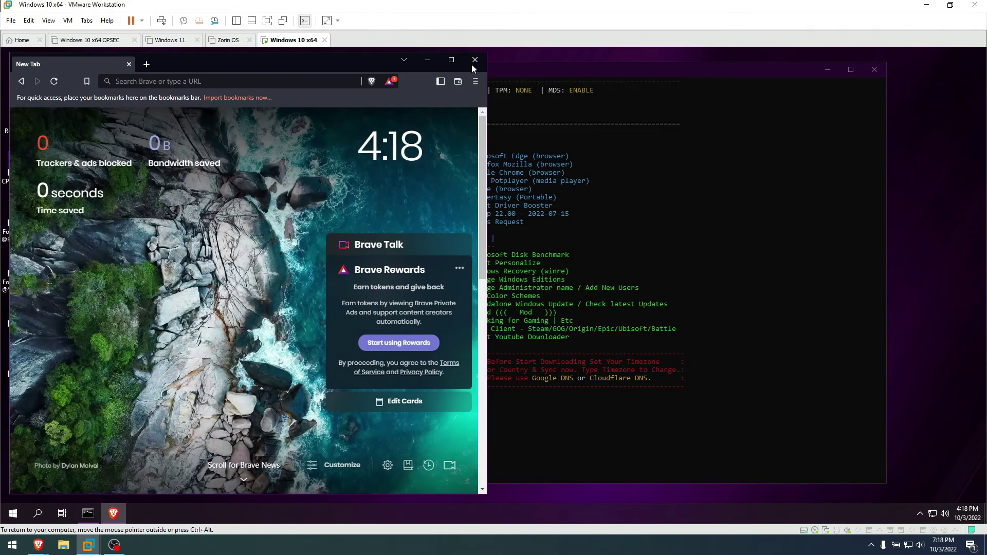
click(474, 60)
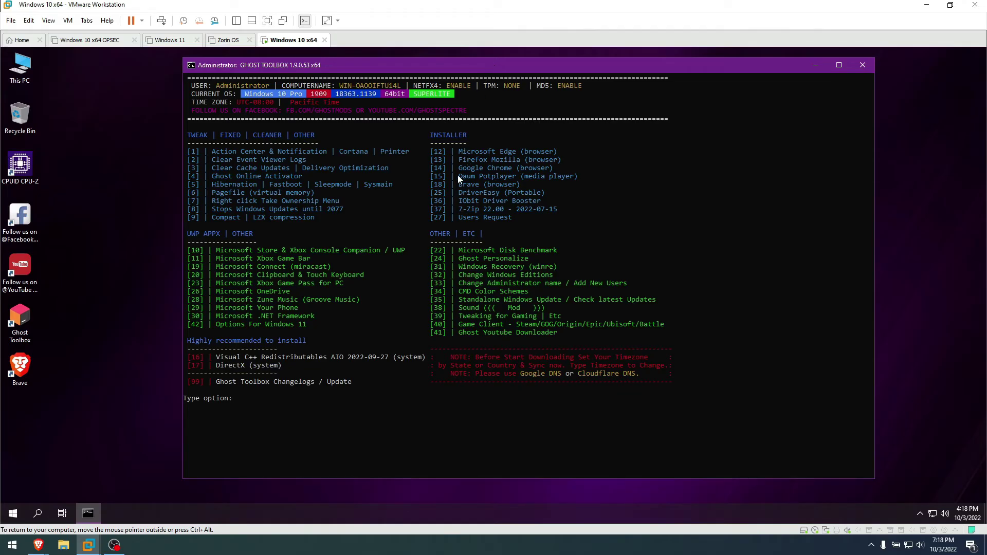
drag(458, 169, 514, 169)
drag(457, 152, 508, 153)
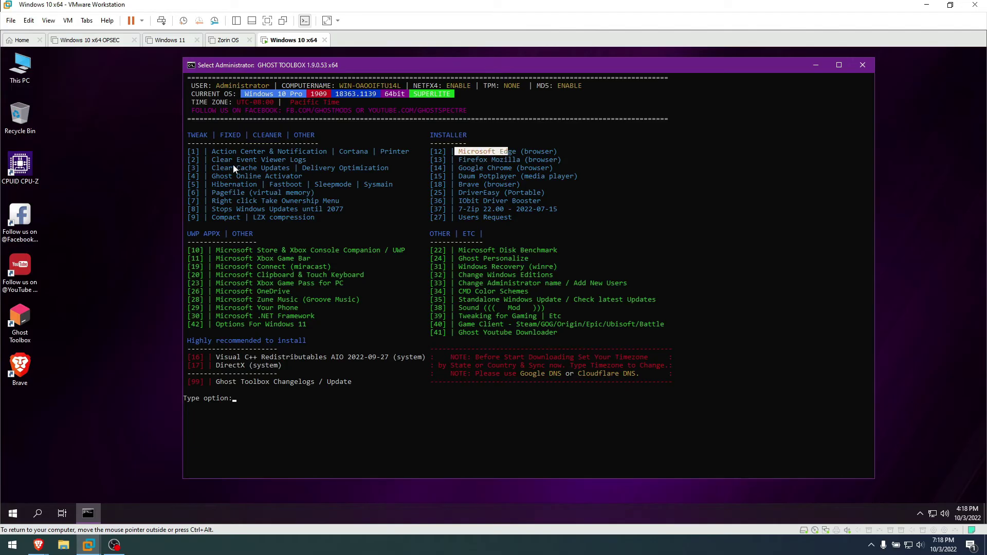
click(233, 165)
drag(214, 210, 301, 207)
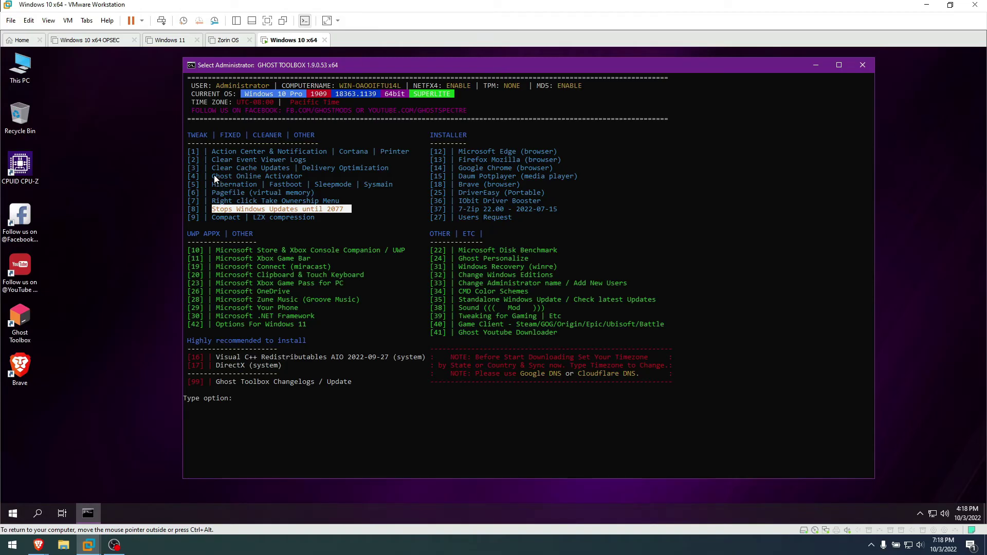
drag(213, 177, 287, 177)
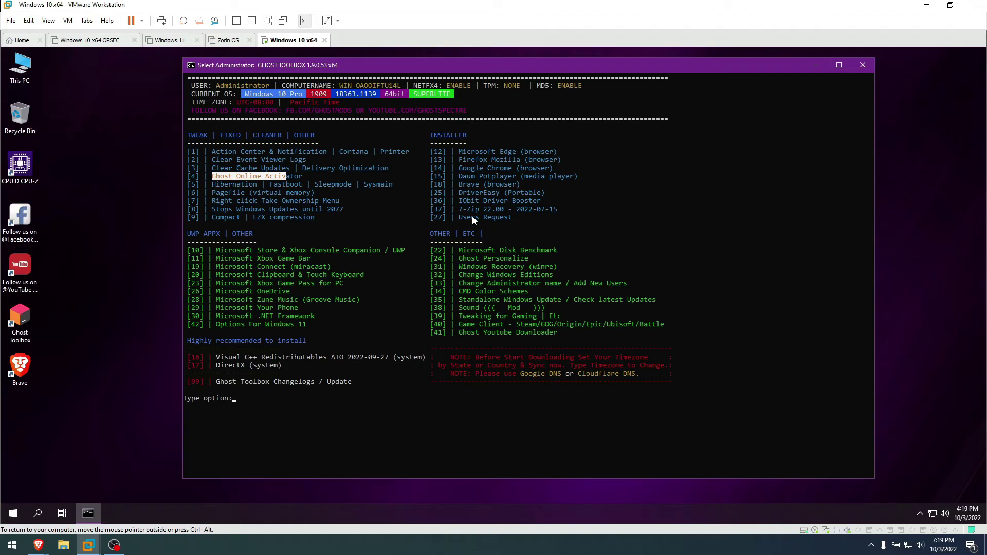
drag(212, 168, 294, 170)
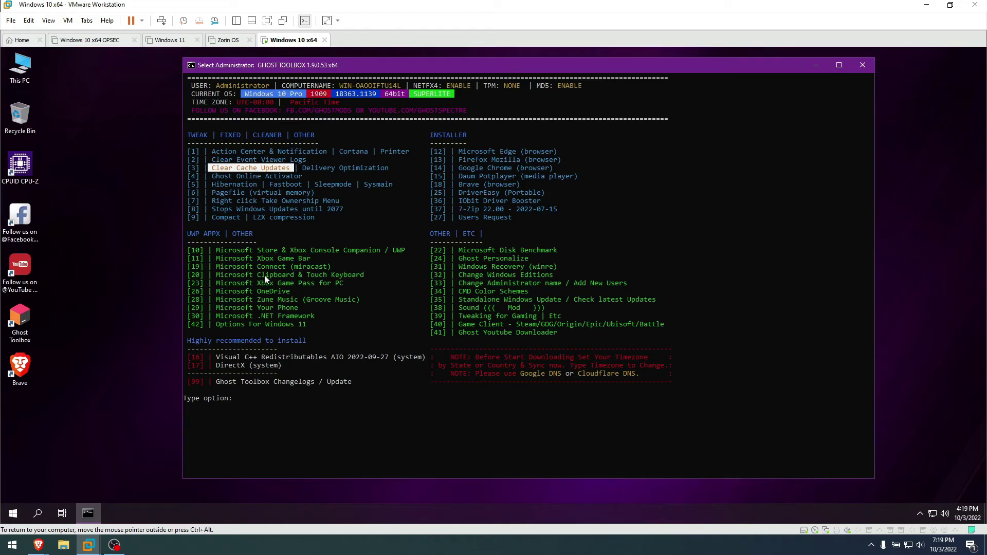
click(260, 424)
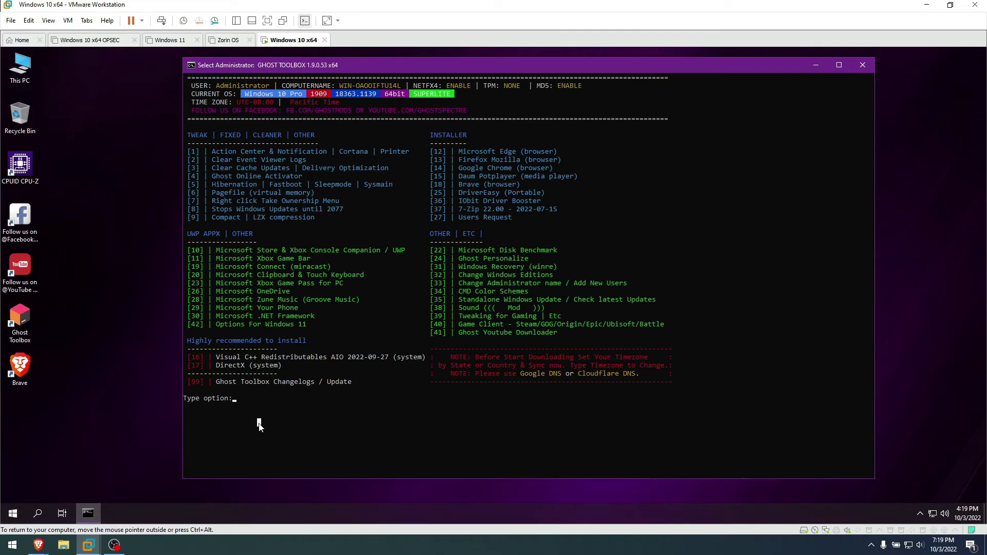
drag(460, 259, 532, 260)
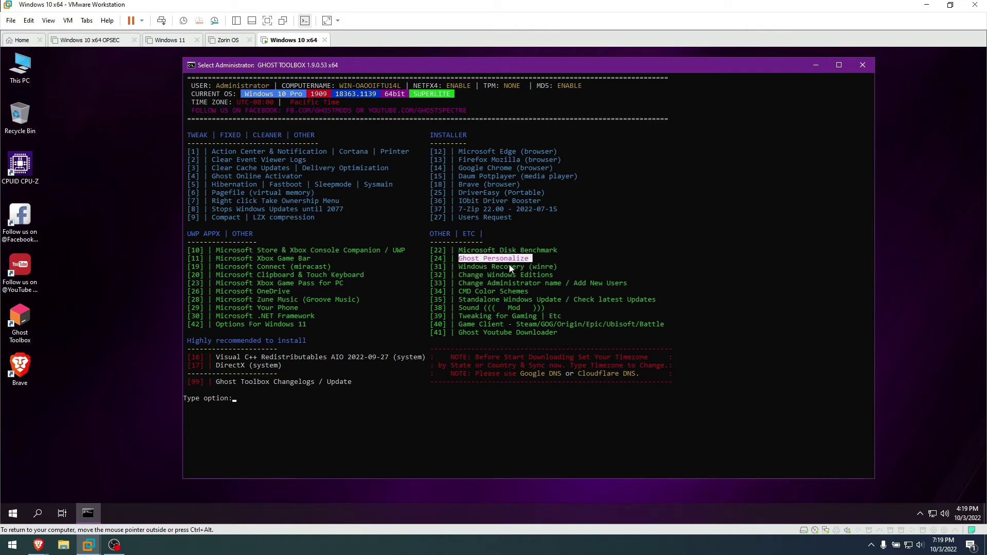
click(237, 400)
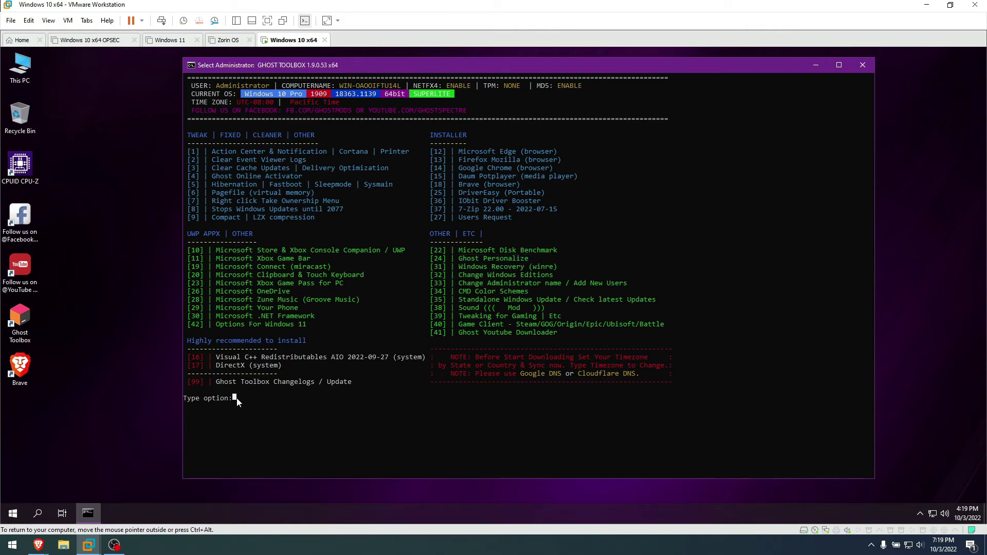
Open the Ghost Personalize menu with Ghost Toolbox option 24
text(24)
key(Return)
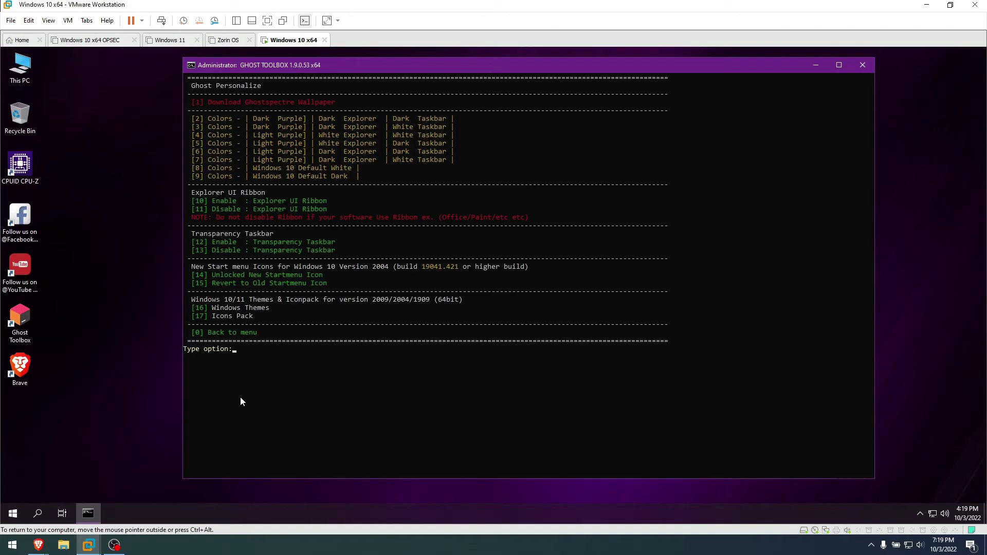
click(306, 514)
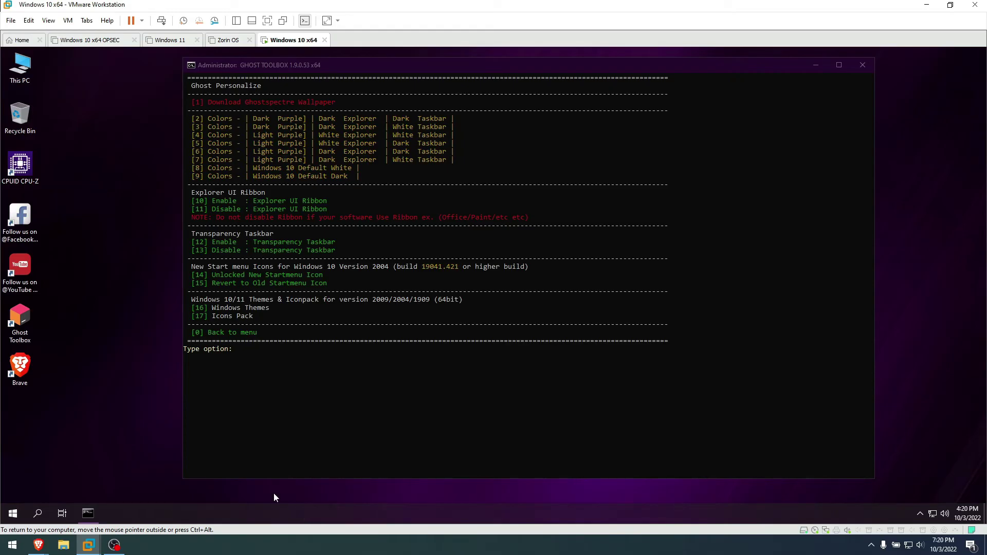
click(236, 349)
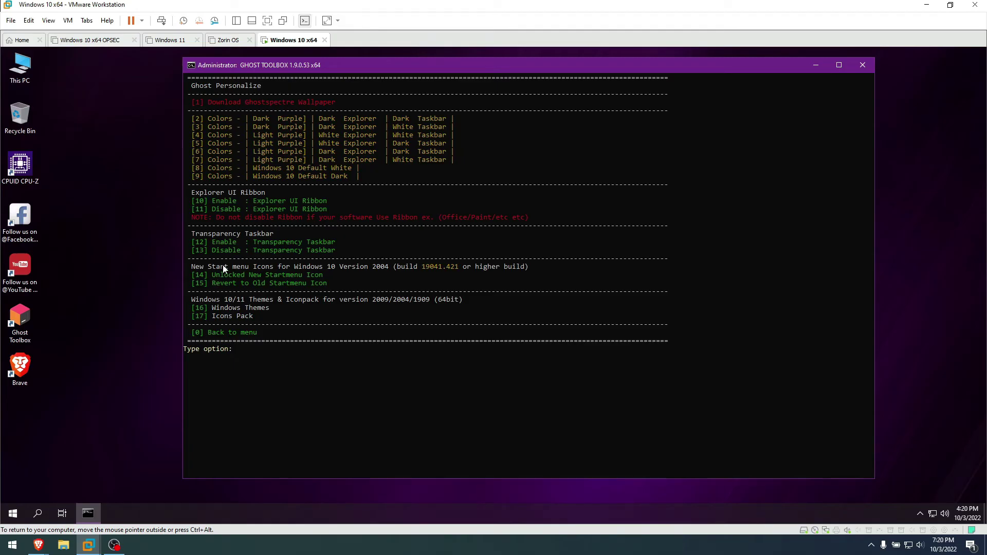
Disable taskbar transparency with Ghost Personalize option 13
drag(212, 250, 338, 252)
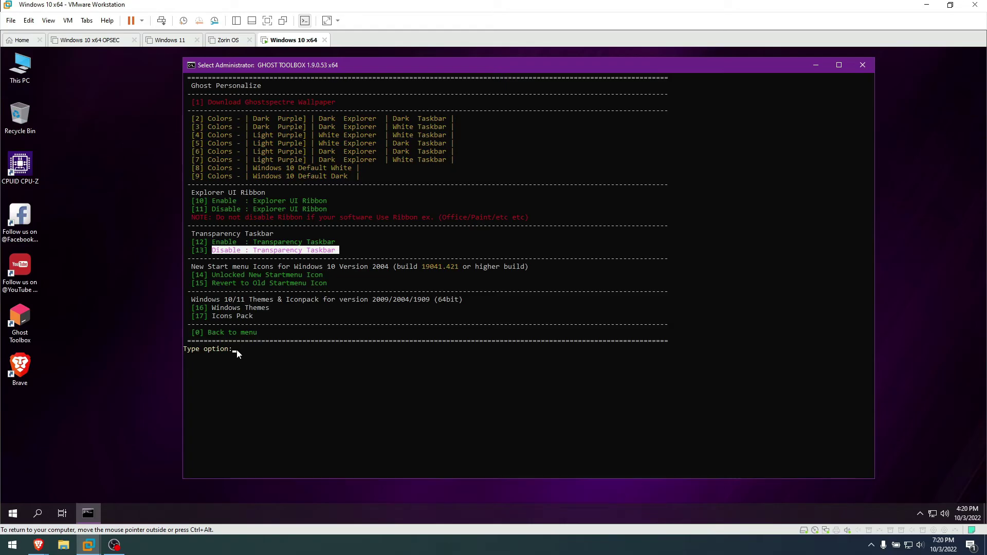
text(13)
key(Return)
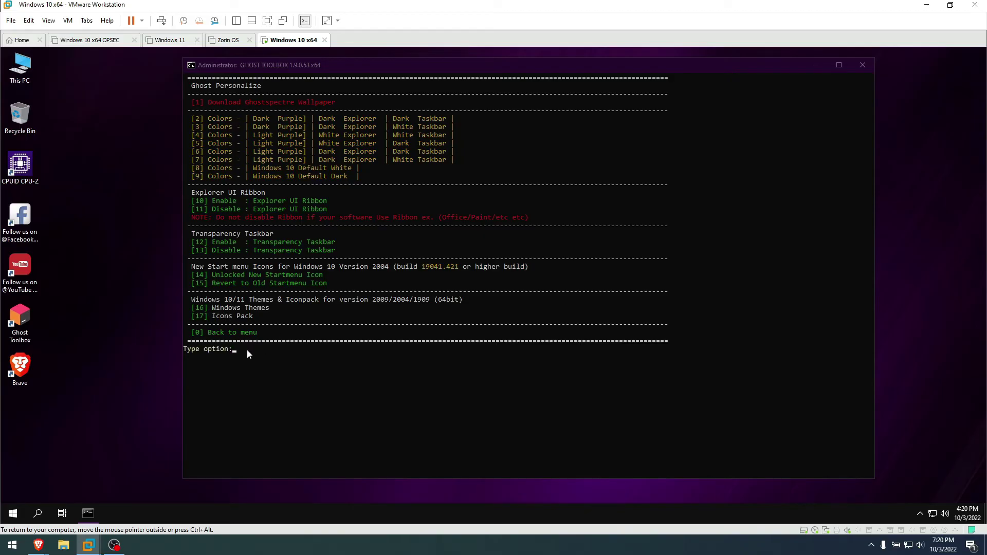
click(234, 353)
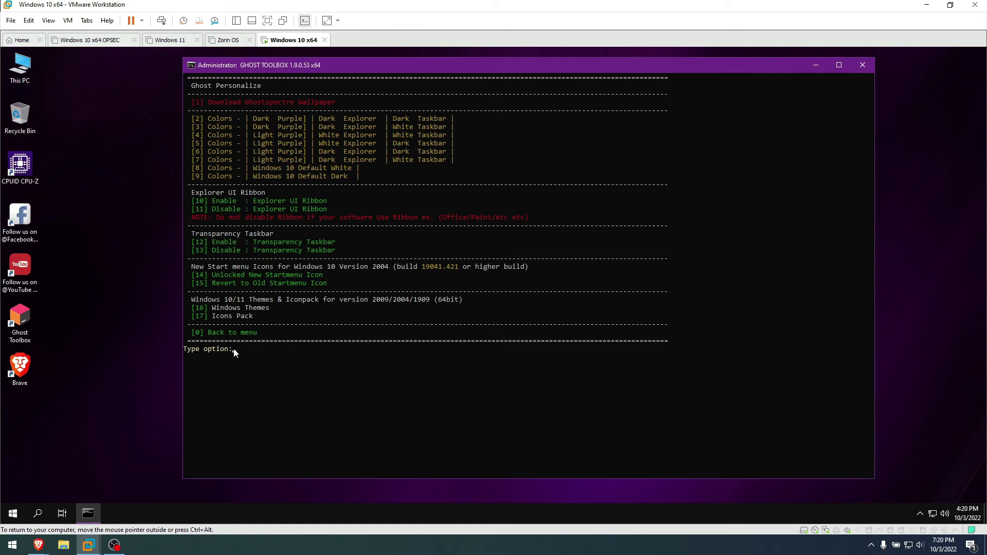
Apply the GHOST SPECTRE - DARK LIGHT PURPLE V1 theme from Windows Themes (option 16)
text(16)
key(Return)
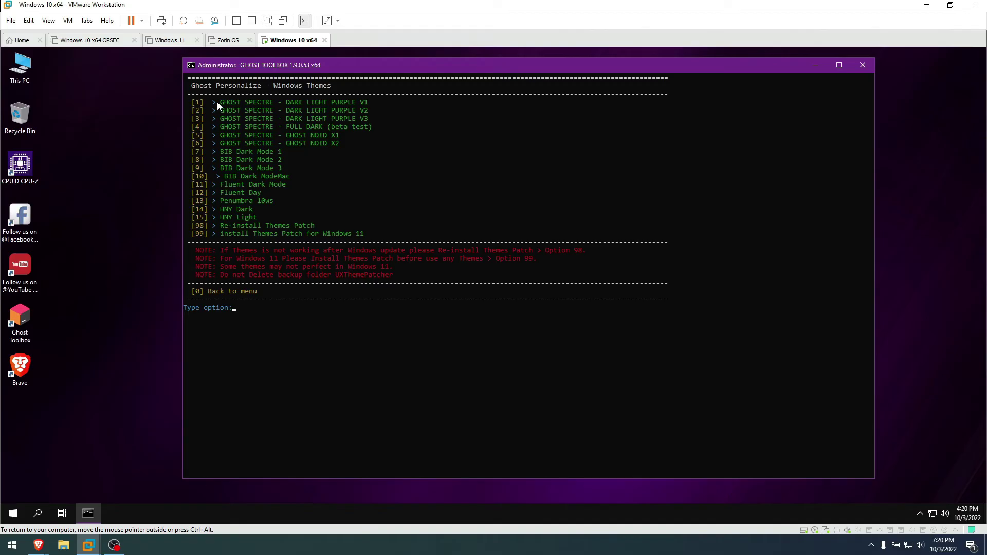
click(233, 310)
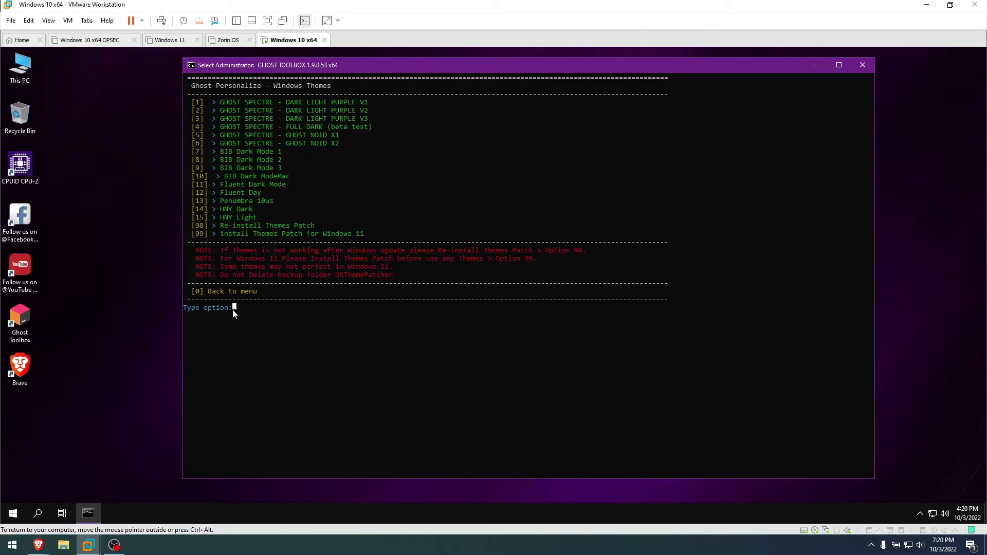
key(Return)
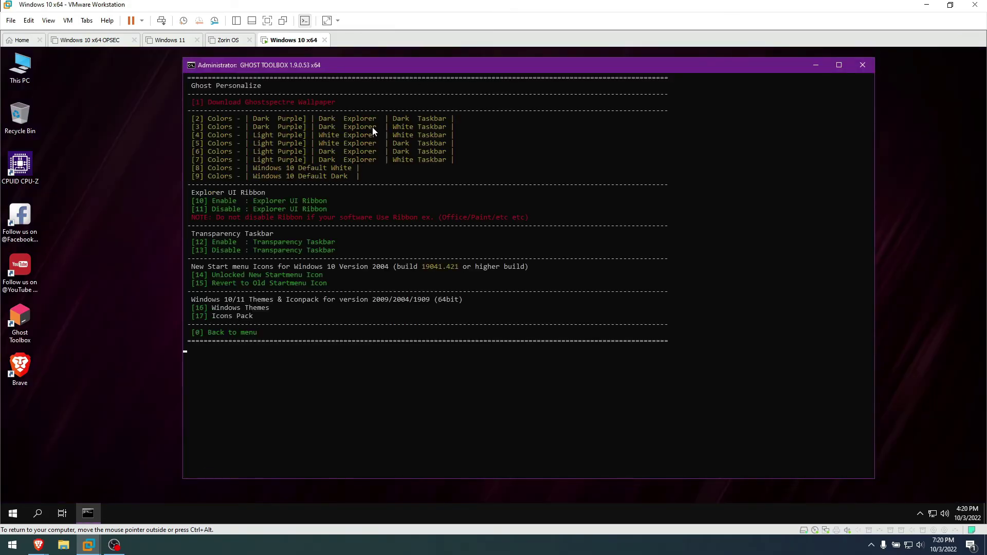
Apply colour option 9, Windows 10 Default Dark, checking This PC before and after
drag(418, 66, 398, 80)
double_click(21, 66)
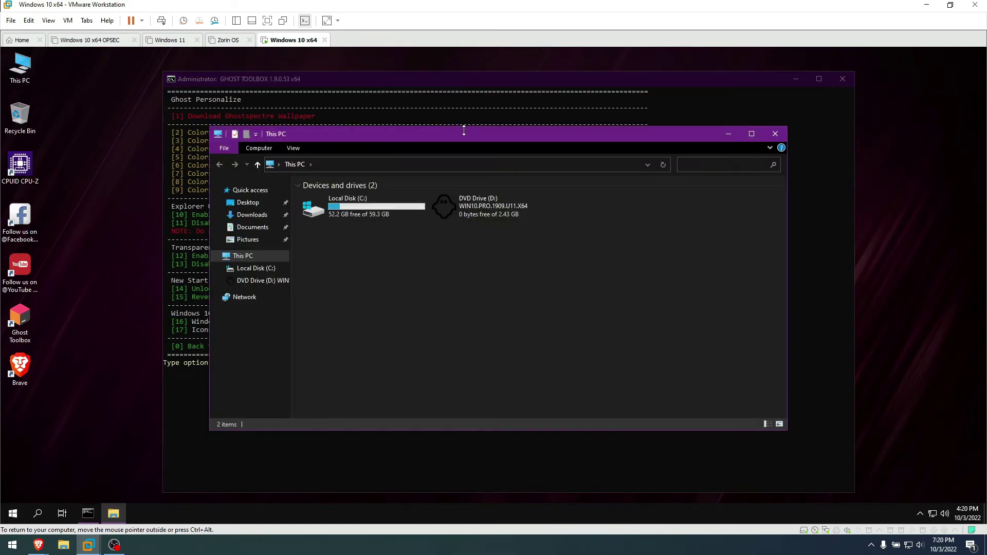
drag(656, 177, 657, 178)
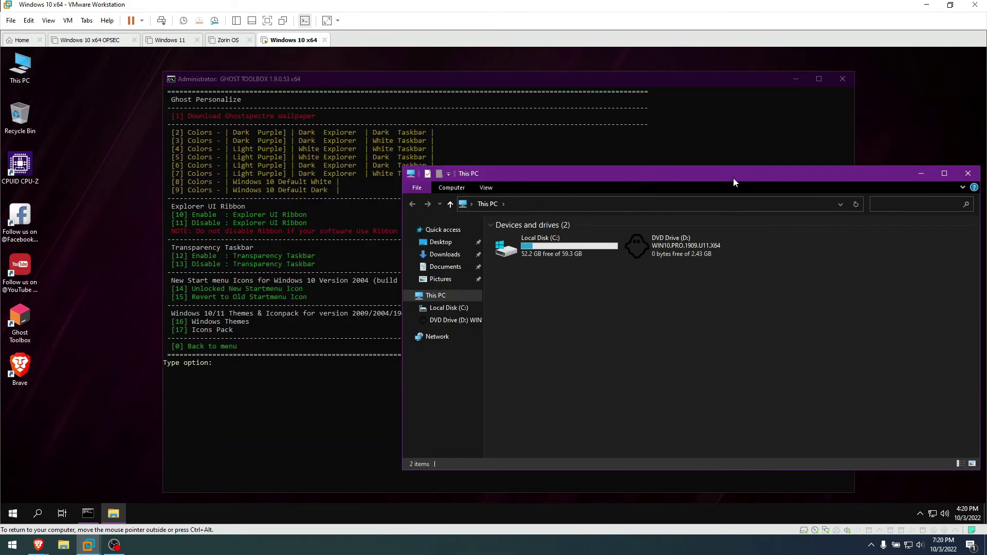
click(968, 173)
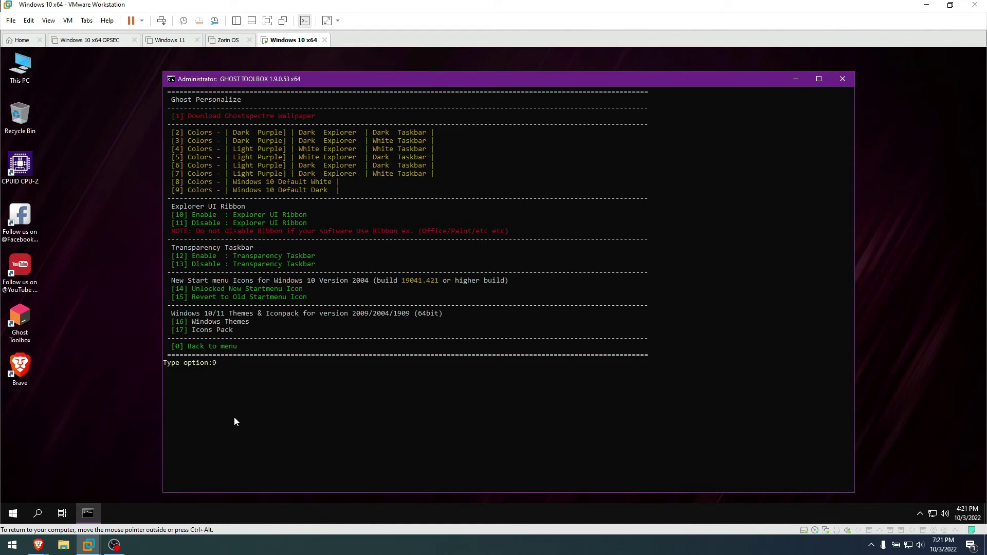
key(Return)
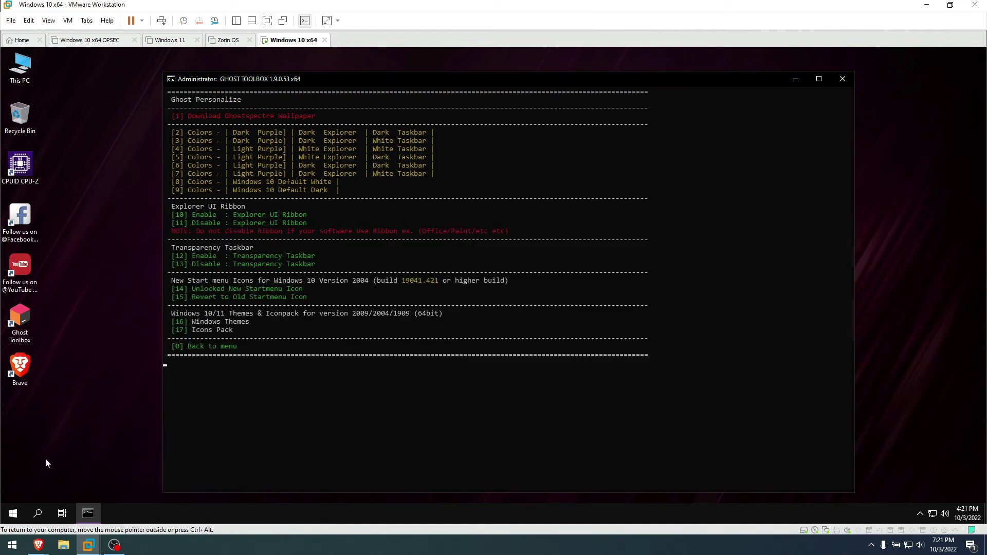
double_click(19, 77)
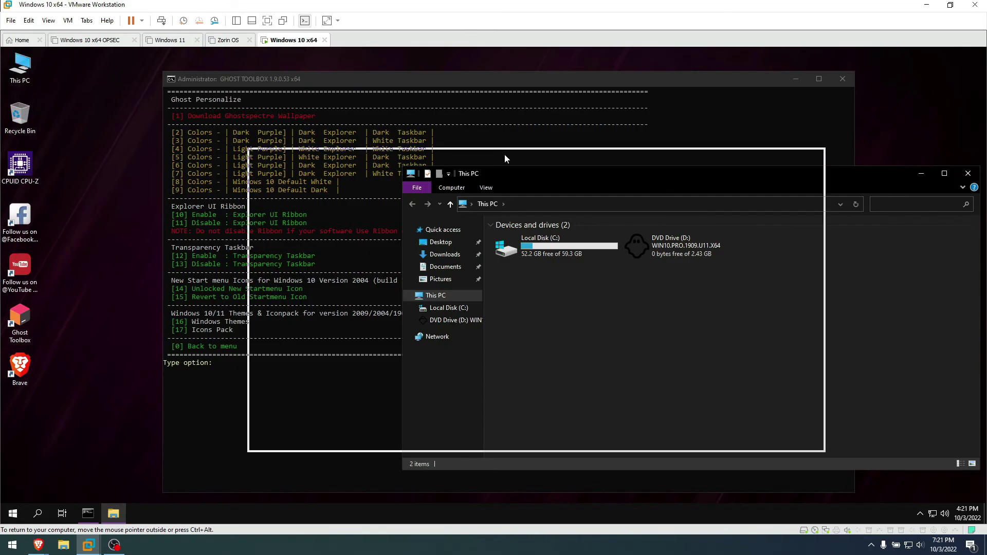
click(798, 143)
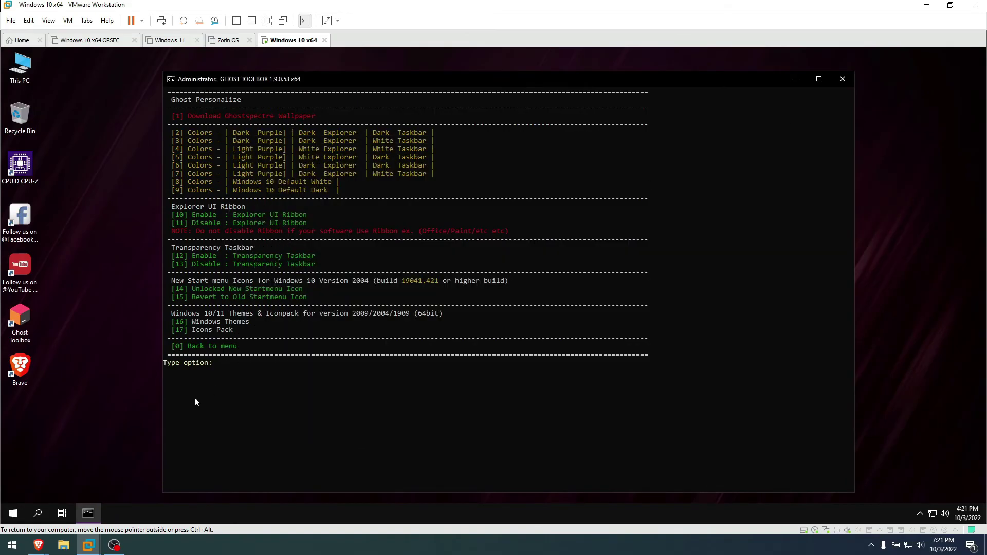
Apply colour option 2 and compare the look in This PC and Local Disk (C:)
click(217, 369)
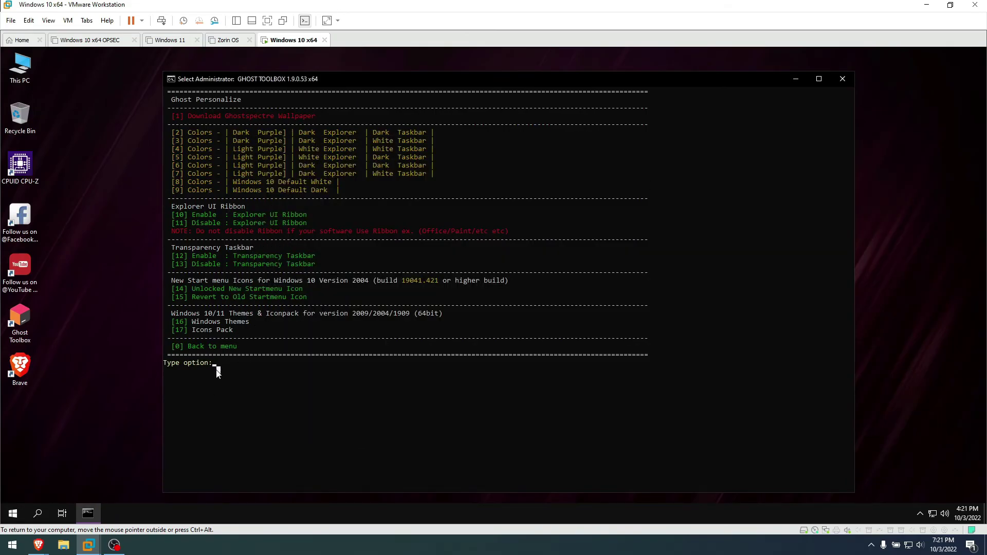
text(2)
key(Return)
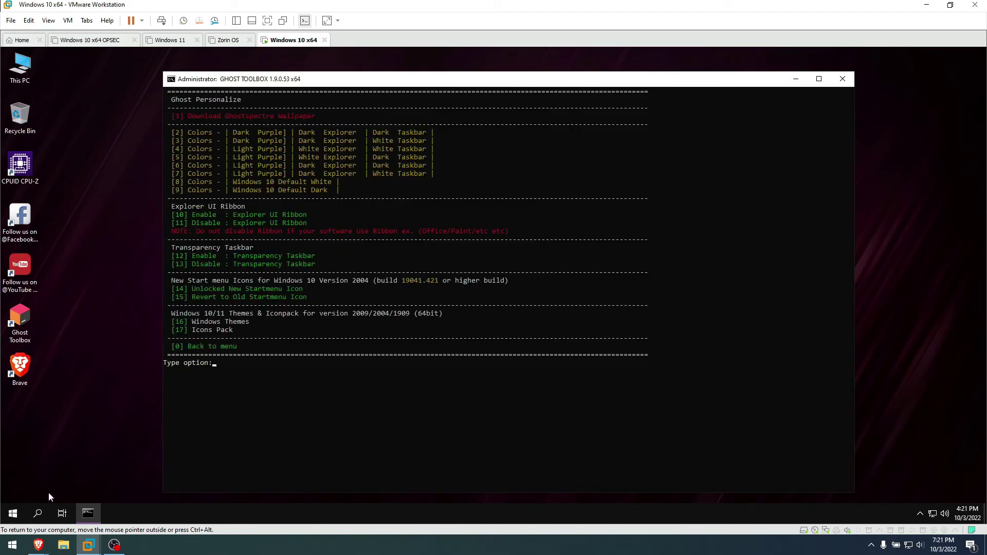
double_click(19, 72)
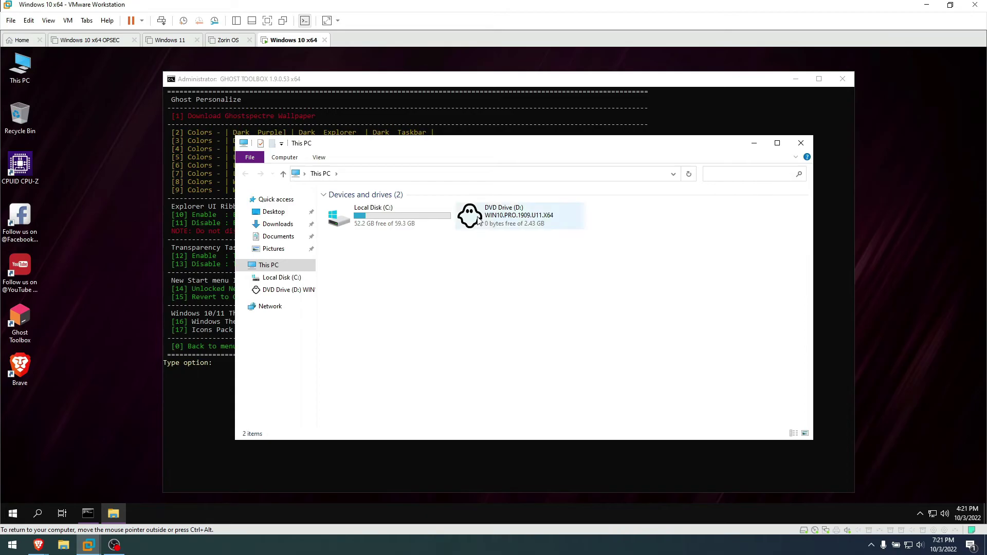
double_click(402, 211)
click(802, 144)
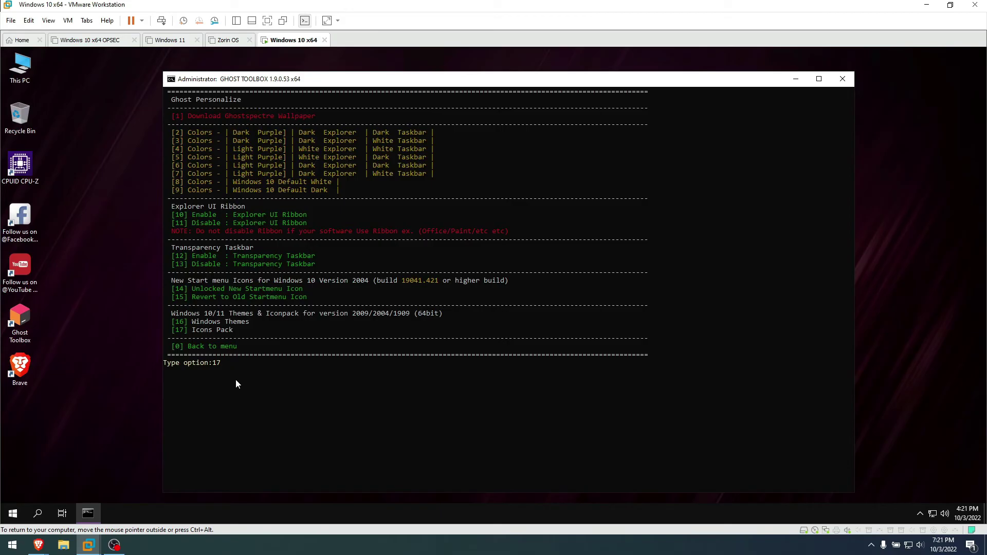
Open Icons Pack (option 17) and download the Sweet Paranoia icon pack (option 5)
key(Return)
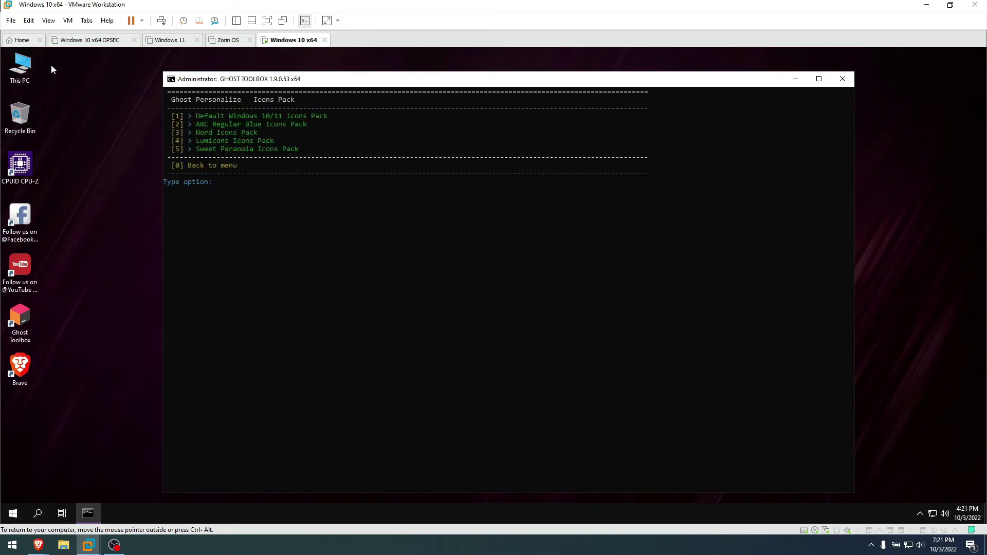
drag(53, 63, 85, 149)
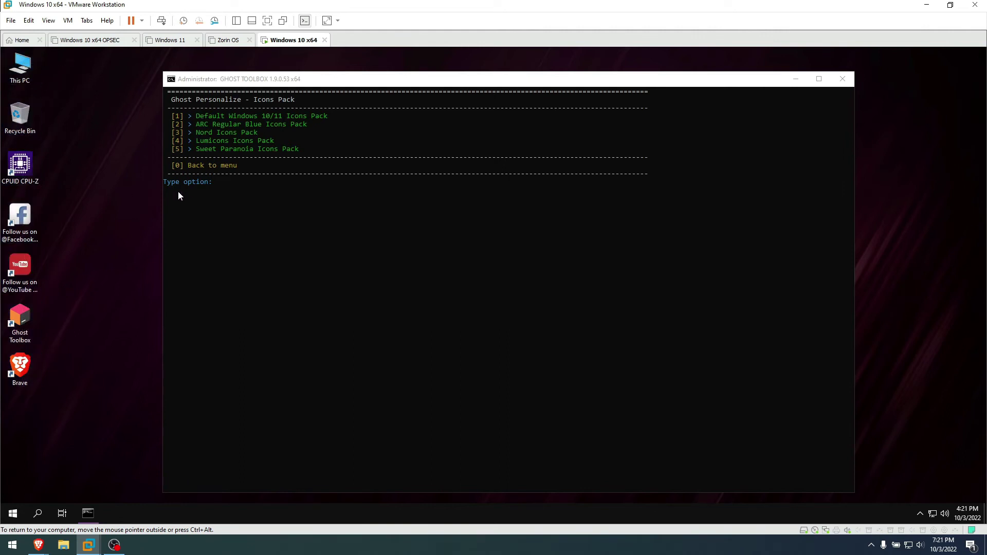
click(193, 210)
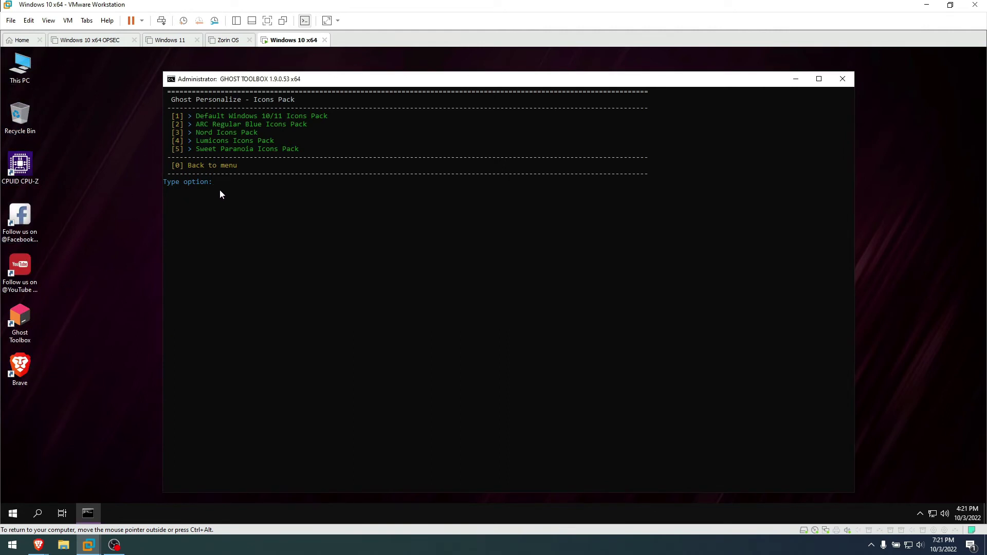
text(5)
key(Return)
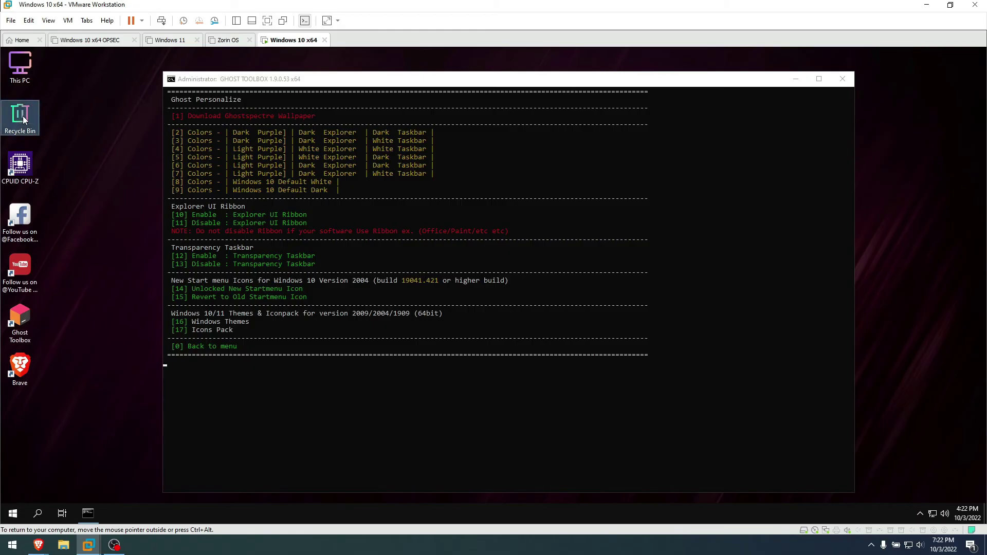
Inspect the new icons in This PC, Downloads, Documents and Pictures, then close File Explorer
double_click(23, 64)
click(334, 222)
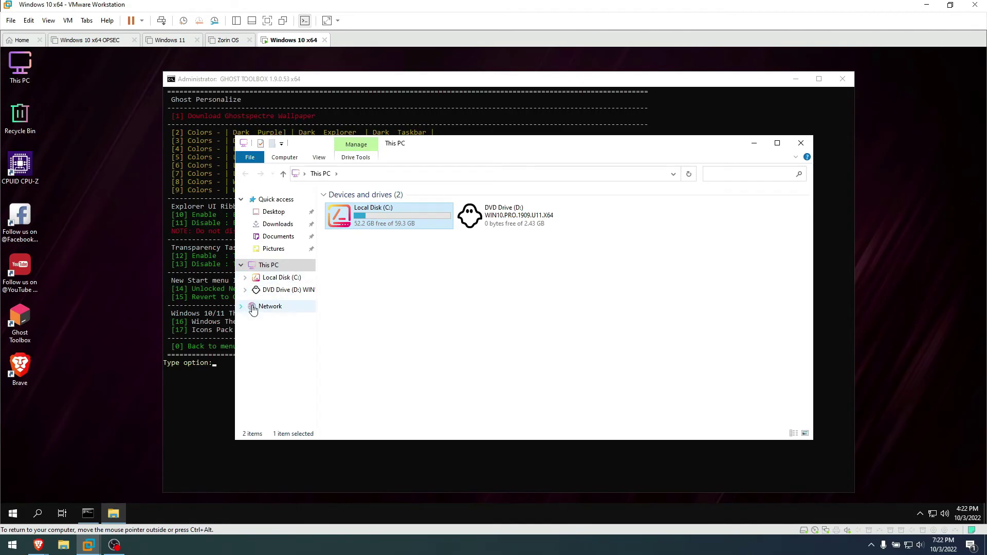
click(277, 224)
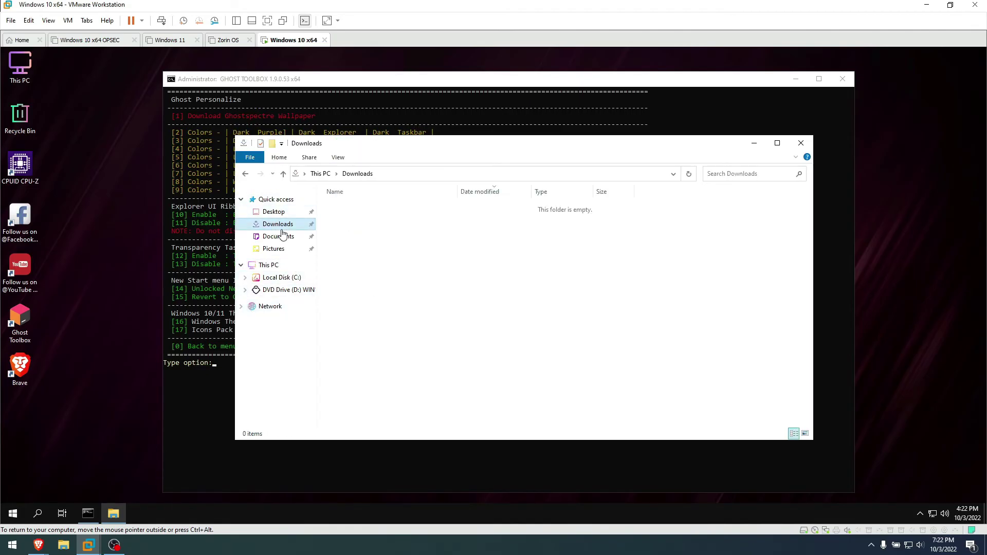
click(284, 238)
click(275, 249)
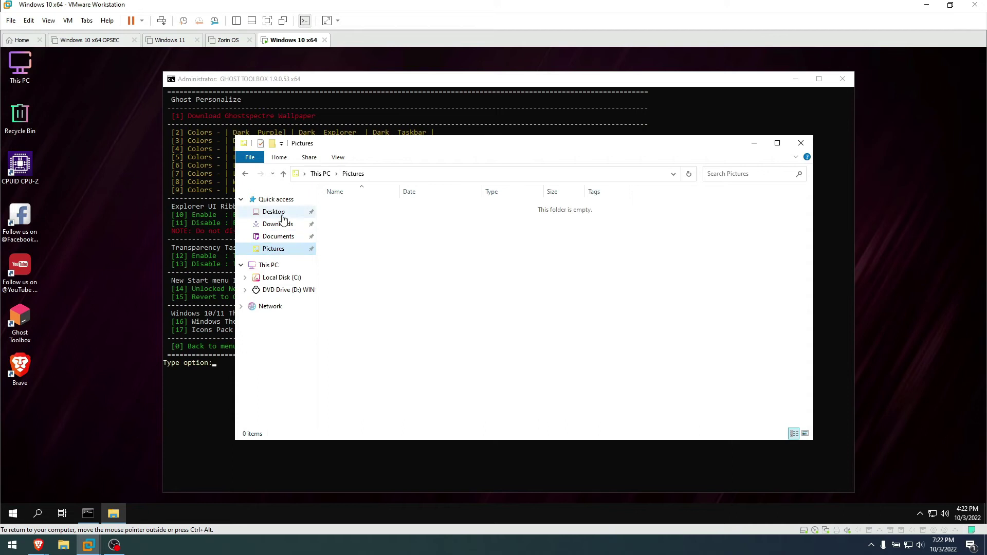
click(268, 265)
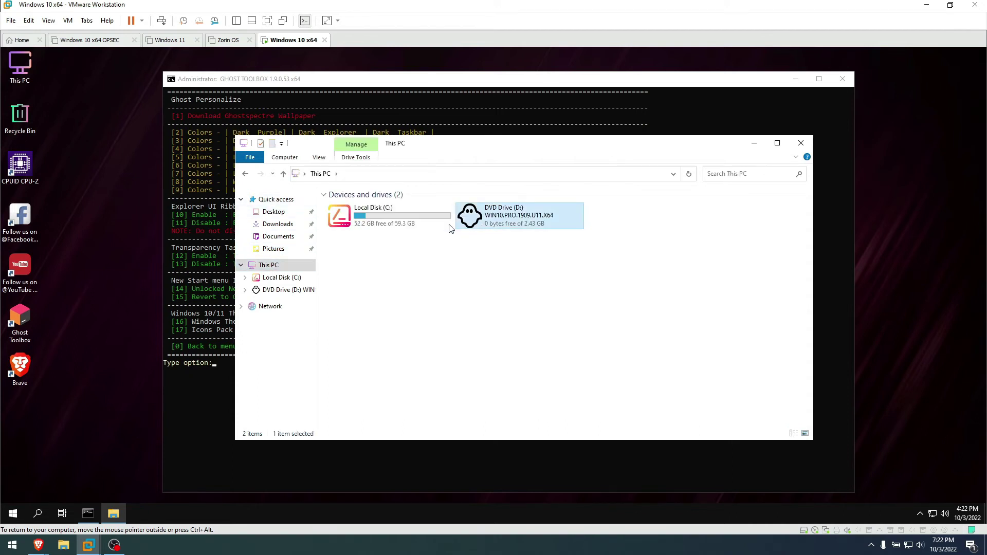
click(801, 143)
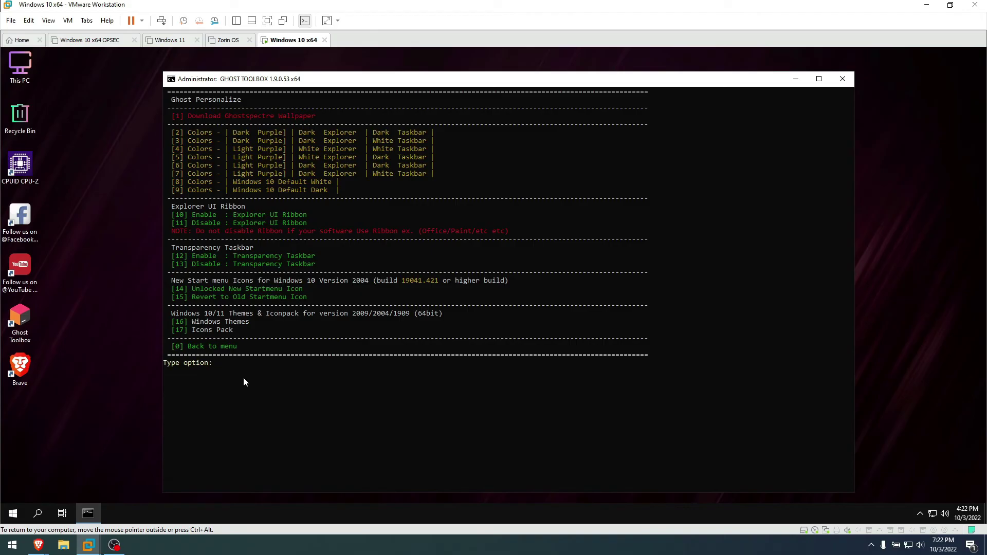
Leave Ghost Personalize, open Tweaking for Gaming (option 39) and enter option 6
text(0)
key(Return)
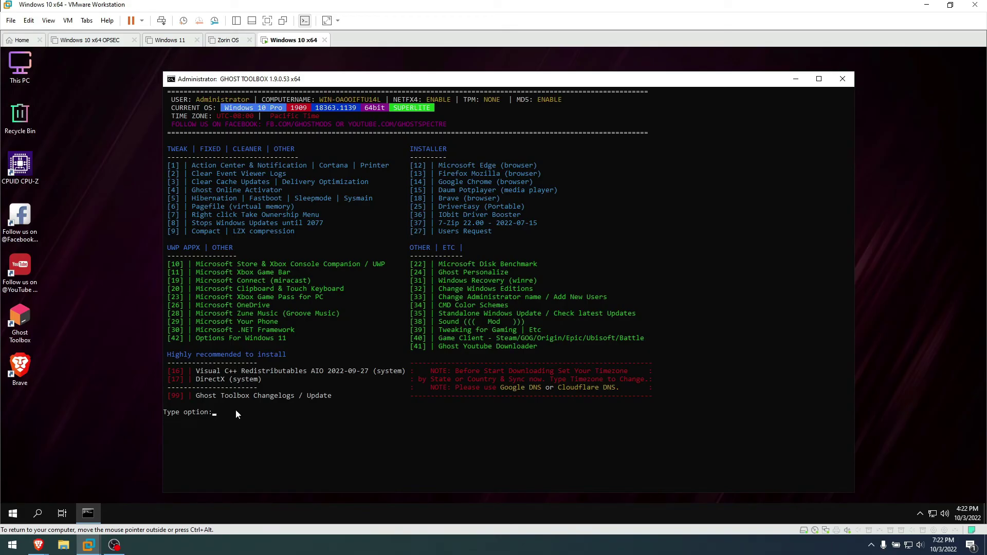
key(Return)
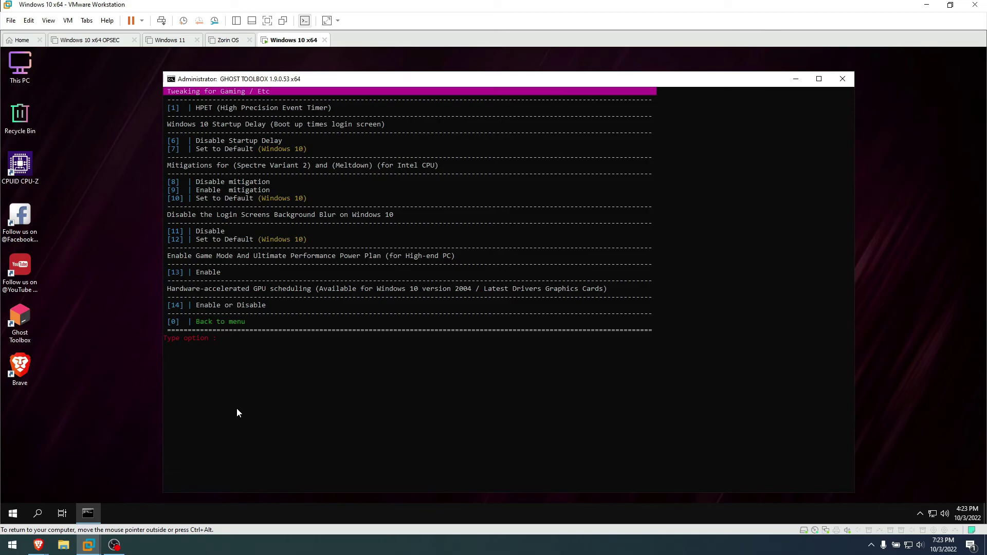
text(6)
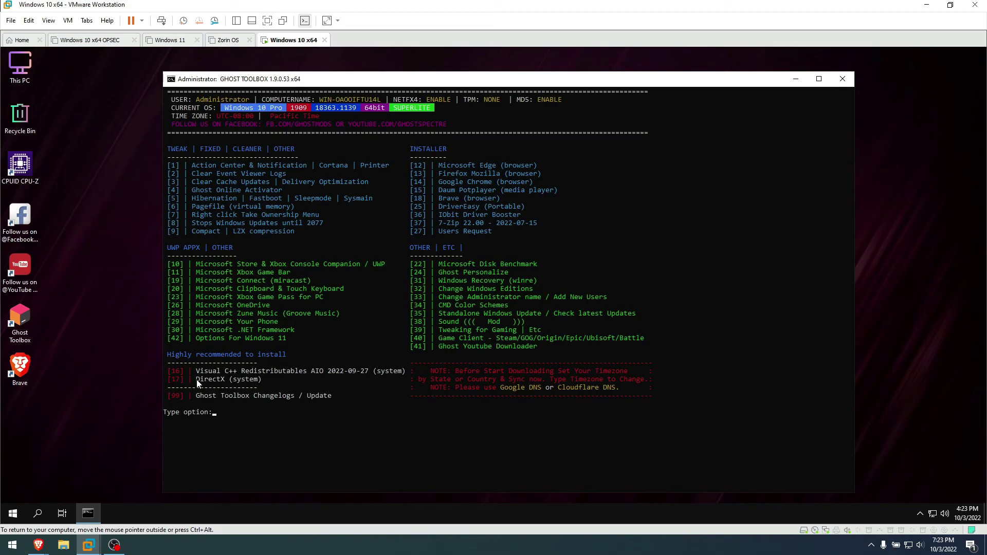
Start the DirectX (system) Online Installer with toolbox options 17 then 1
drag(197, 382, 252, 382)
click(234, 380)
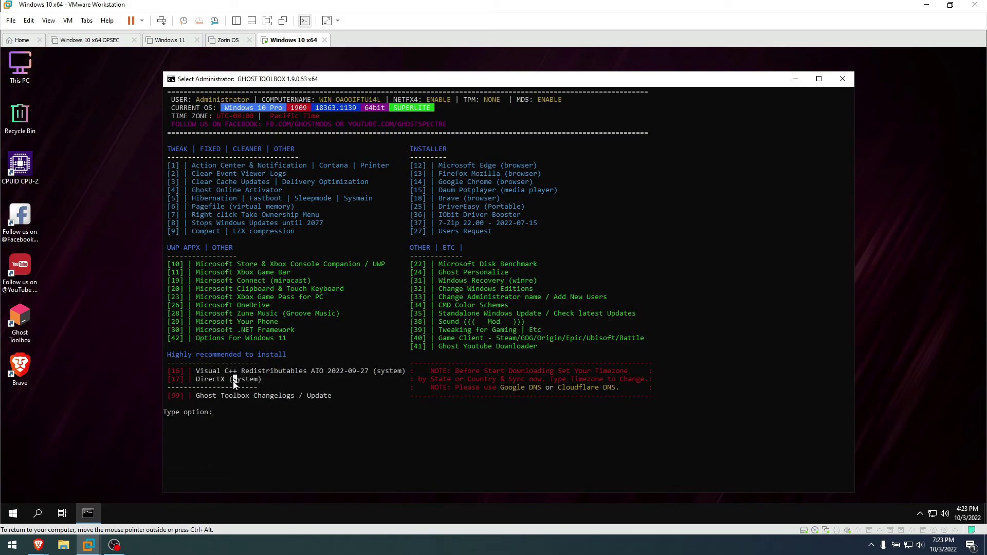
text(17)
key(Return)
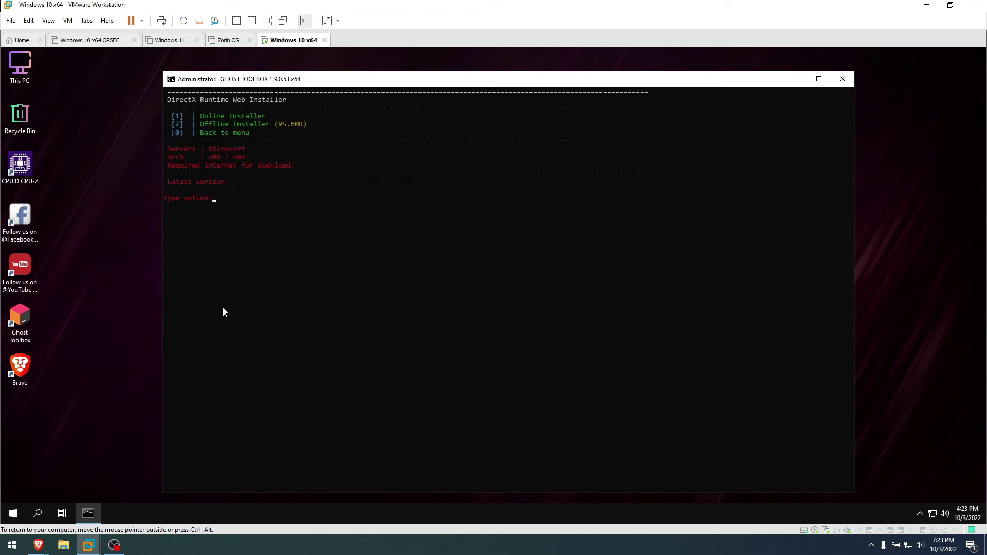
text(1)
key(Return)
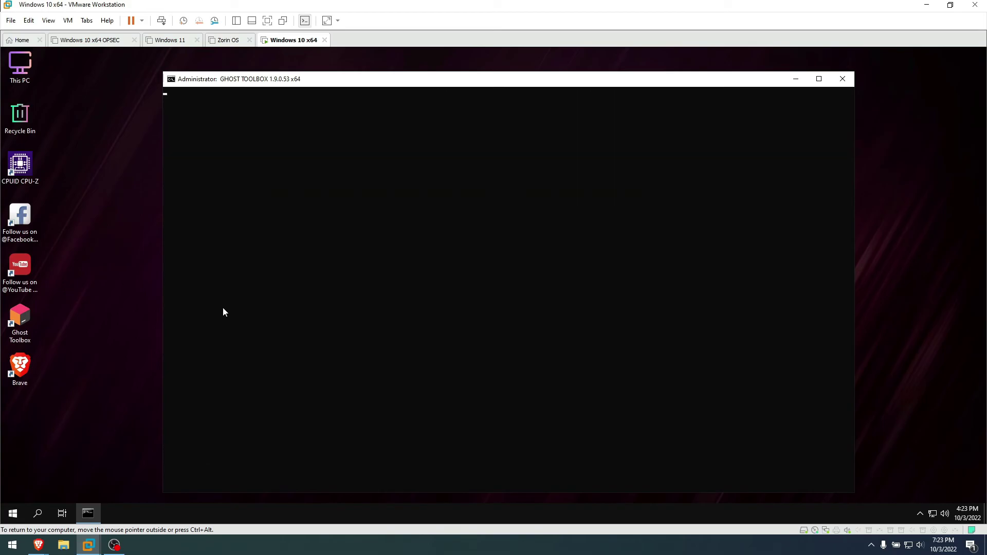
Run DirectX setup: accept the licence, decline Bing Bar, install components and finish
click(224, 303)
click(296, 340)
click(227, 267)
click(298, 340)
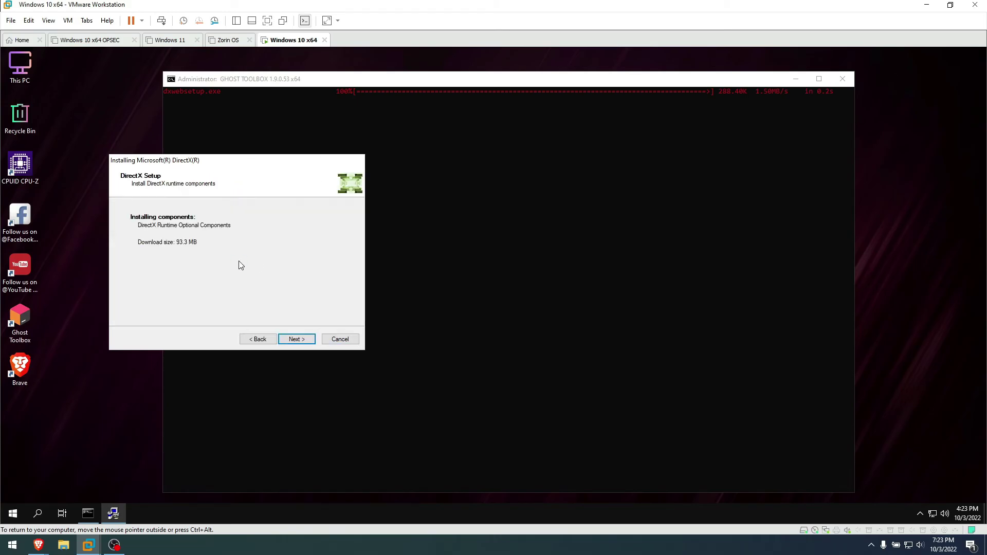
key(Return)
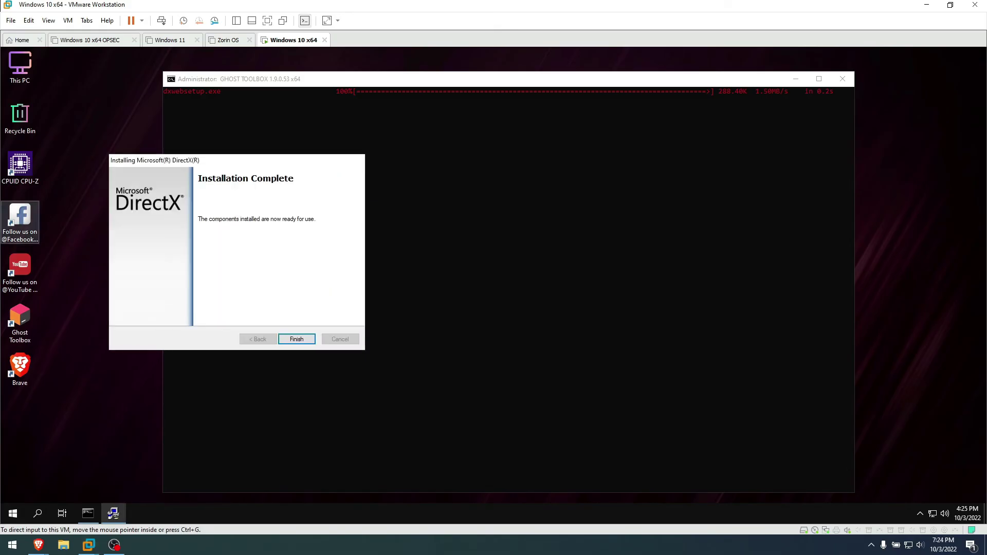
key(Return)
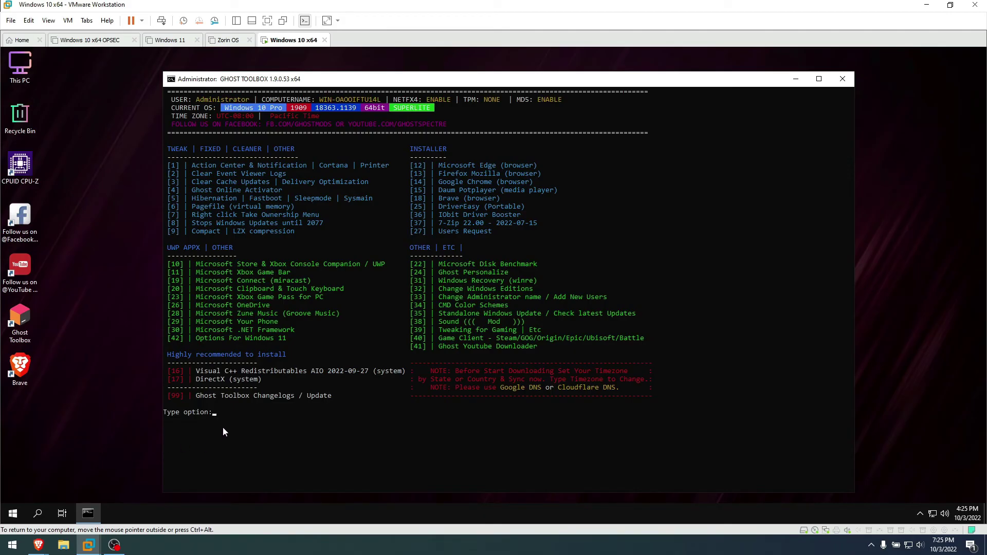
Visit Options For Windows 11 (42), then open Change Windows Editions (32) showing Professional
text(42)
key(Return)
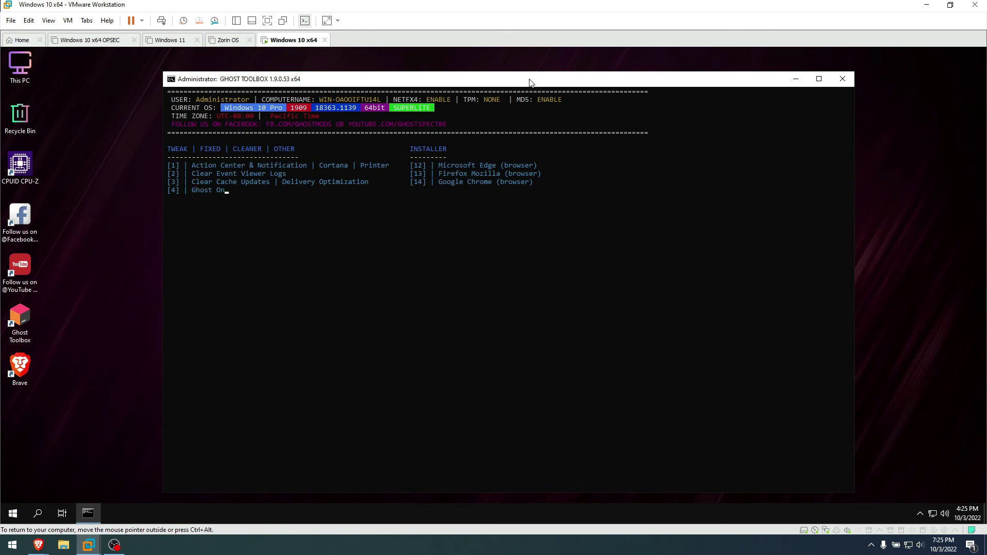
drag(527, 81, 521, 77)
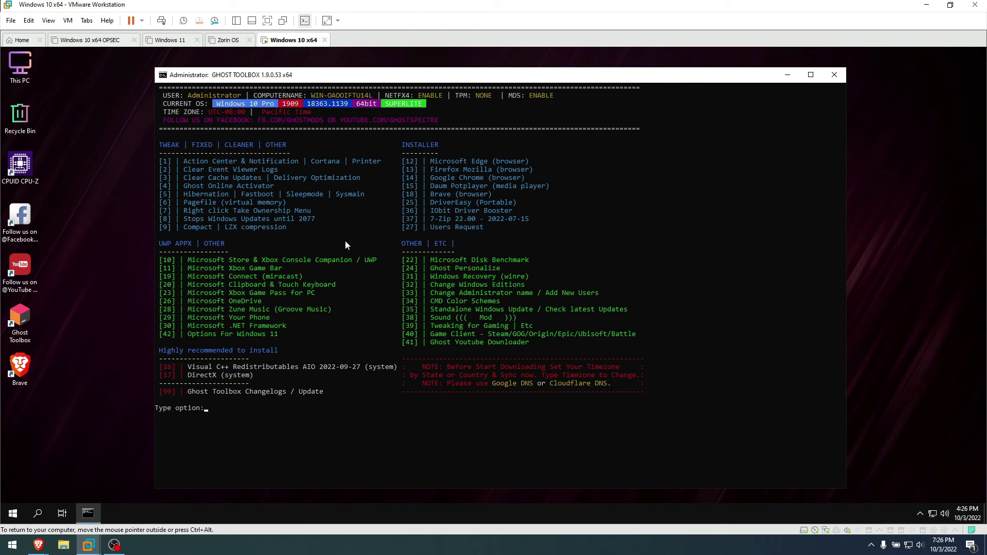
text(32)
key(Return)
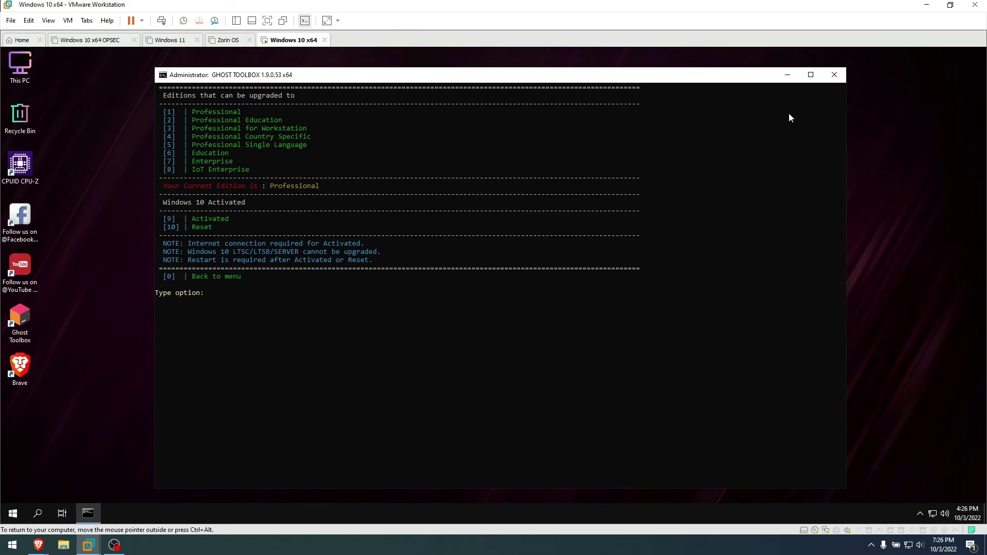
Close the Ghost Toolbox console and open Task Manager in its full details view
click(835, 75)
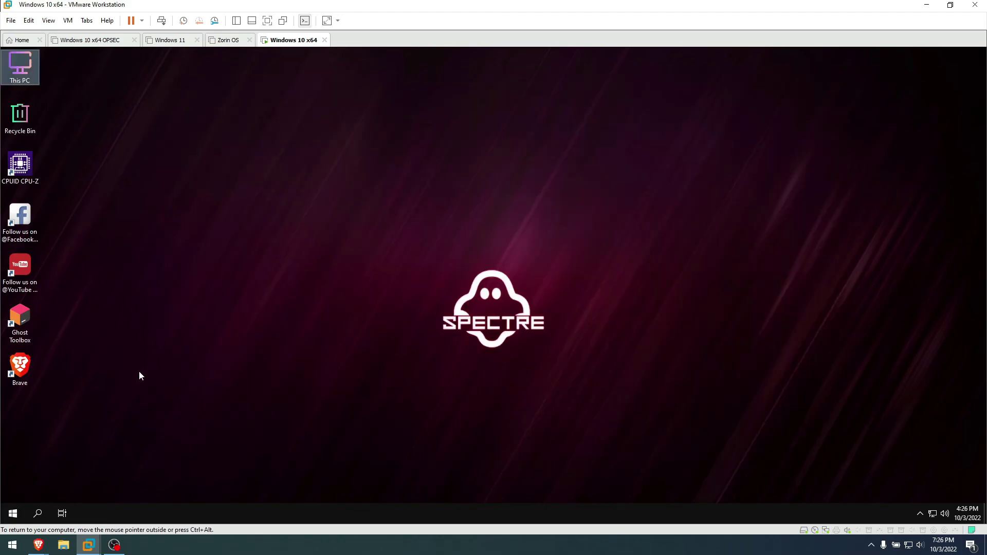
right_click(254, 513)
click(305, 468)
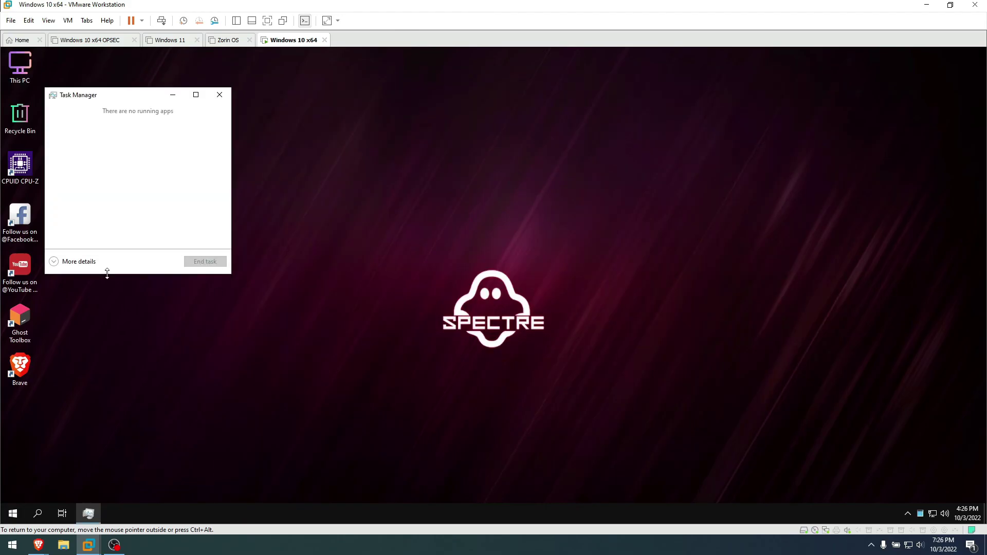
click(85, 261)
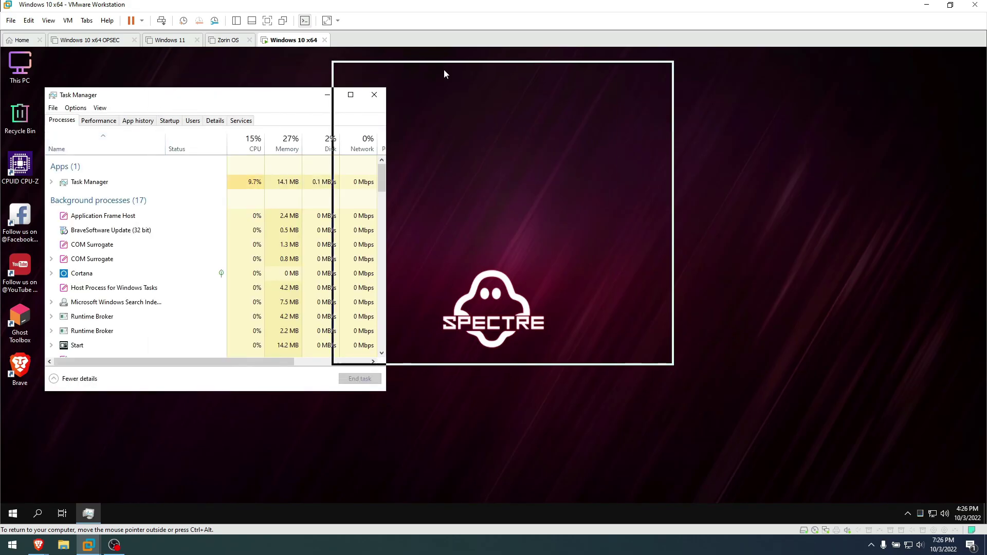
Check CPU and 1.1/4.0 GB memory use on the Performance tab, then close Task Manager
drag(156, 98, 443, 75)
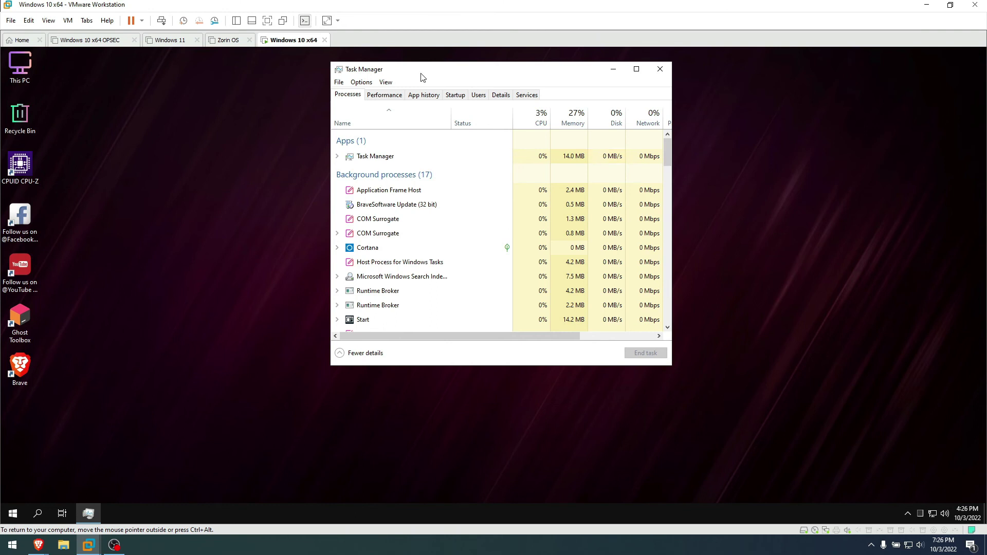
click(384, 95)
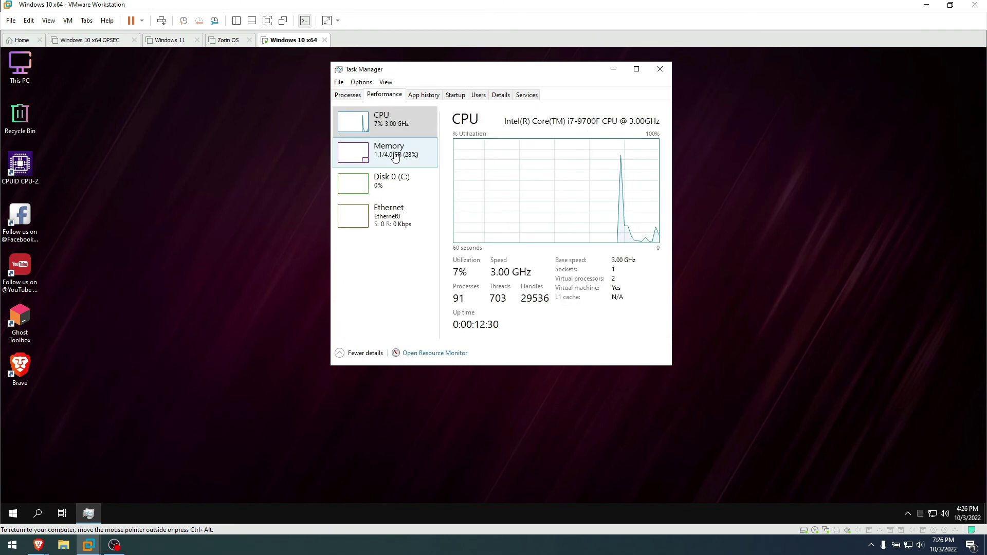
click(386, 160)
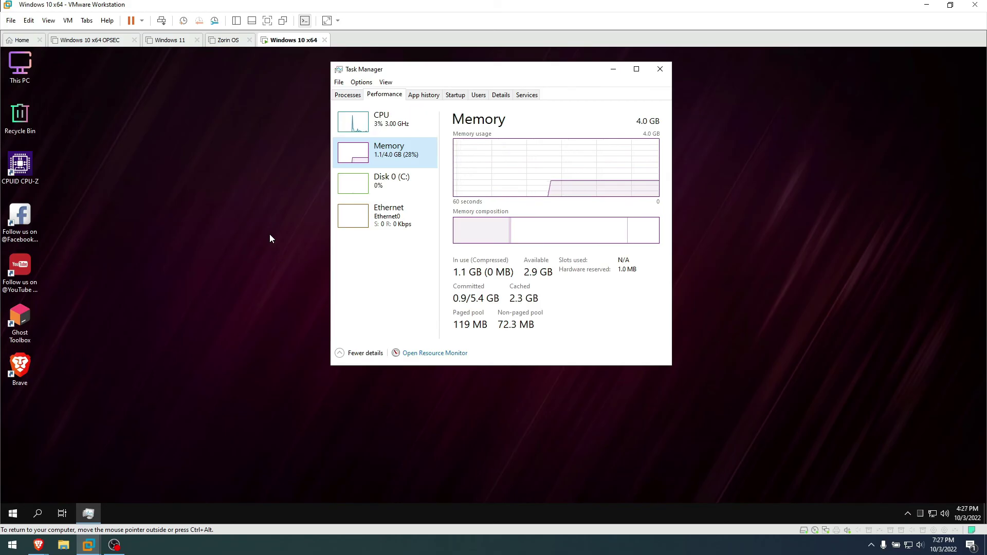
click(360, 122)
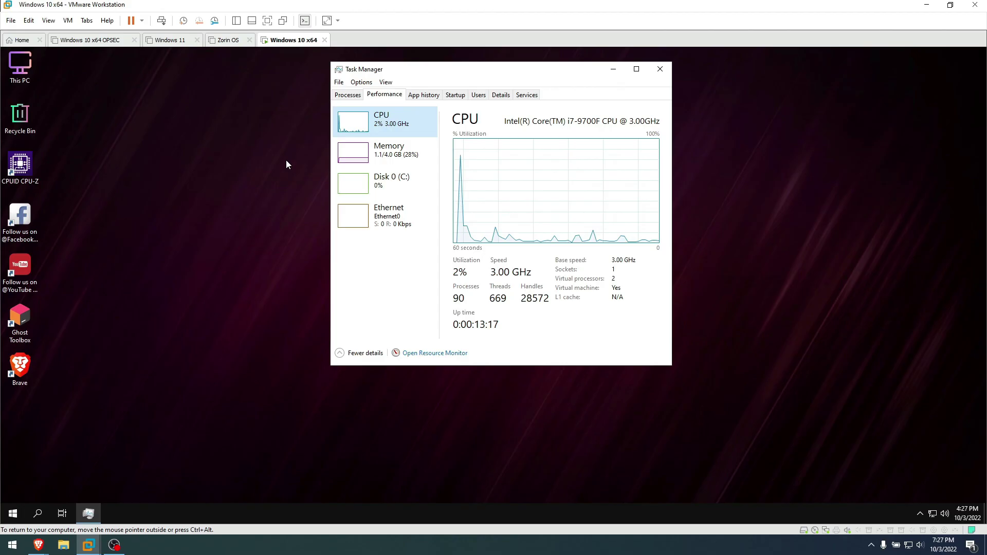
click(660, 69)
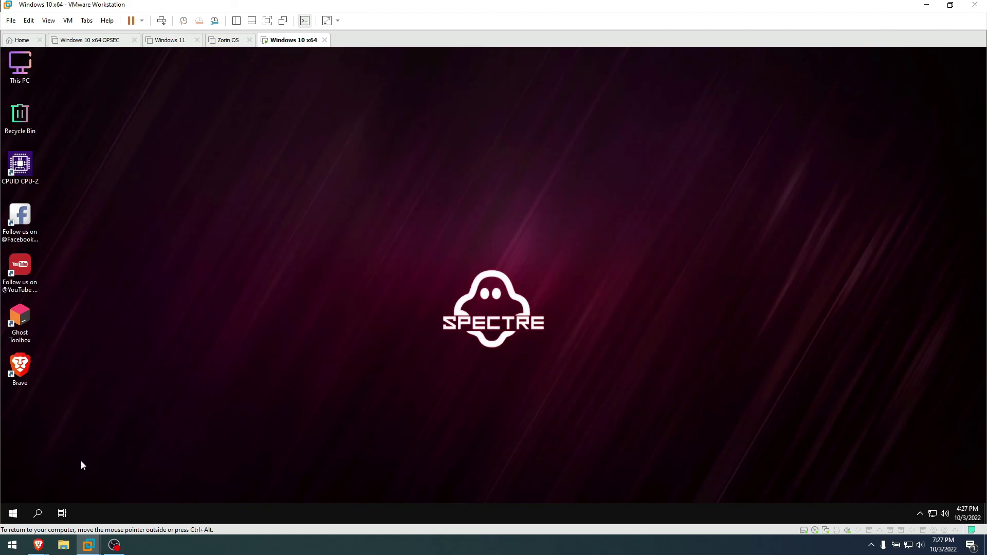
Hide the Task View button from the taskbar and refresh the desktop
right_click(60, 513)
click(133, 322)
right_click(355, 210)
click(393, 236)
right_click(431, 252)
click(455, 281)
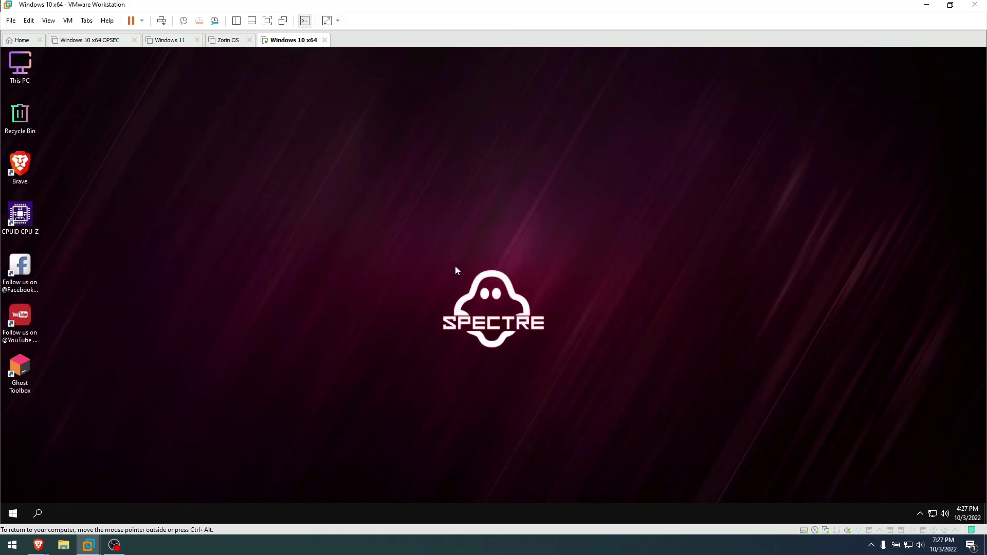
right_click(455, 265)
click(458, 293)
Launch and close Brave, then refresh the desktop so its icons re-sort with Brave third
double_click(30, 164)
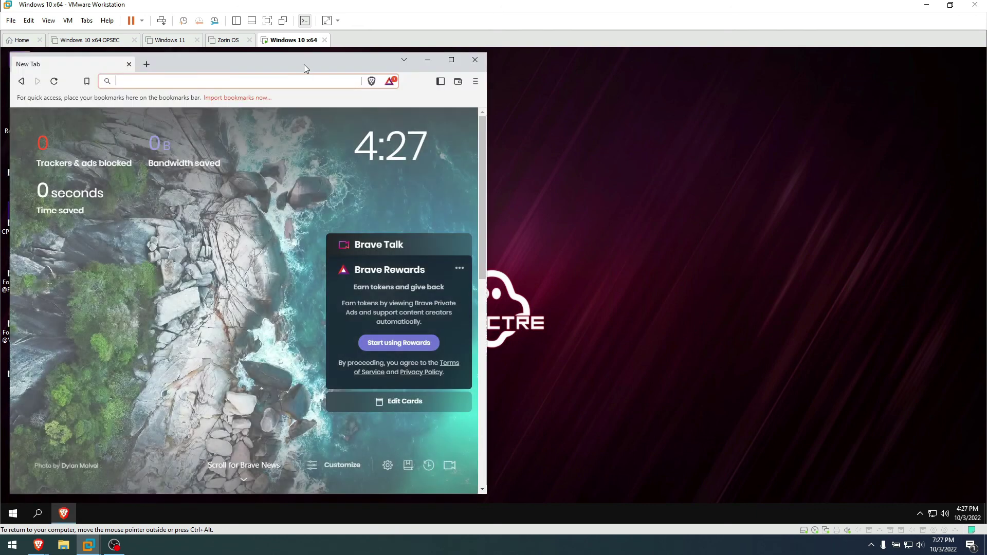
drag(304, 63, 508, 64)
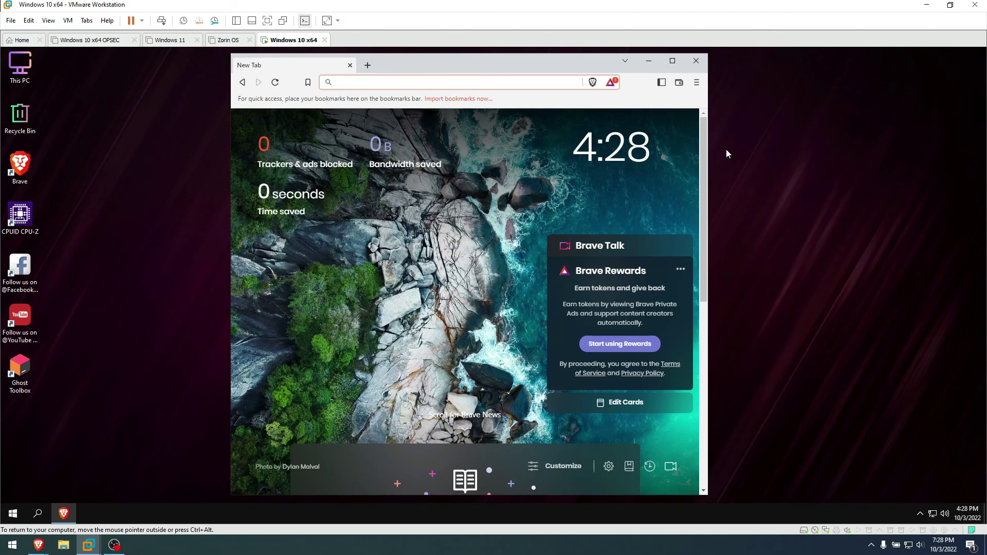
click(694, 62)
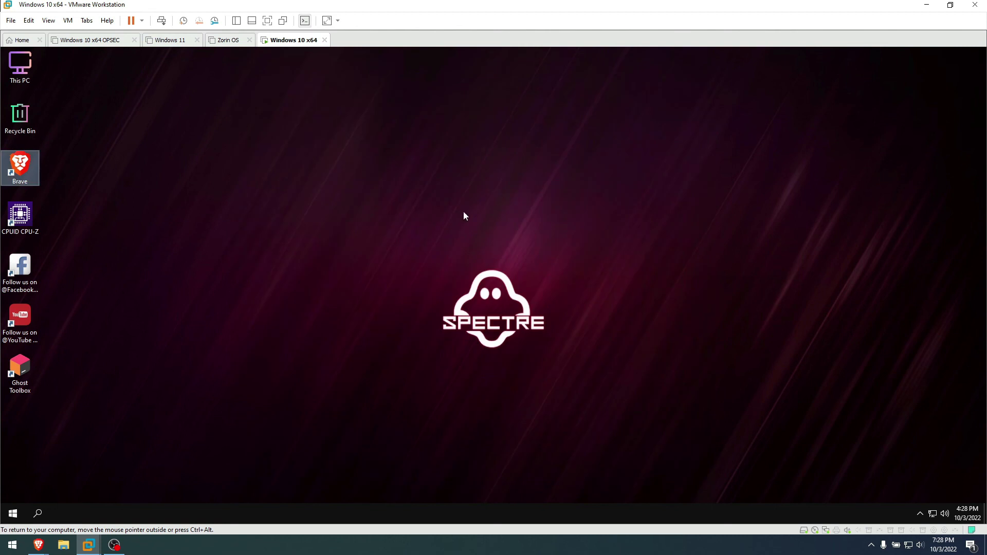
right_click(387, 199)
click(424, 245)
right_click(422, 241)
click(445, 271)
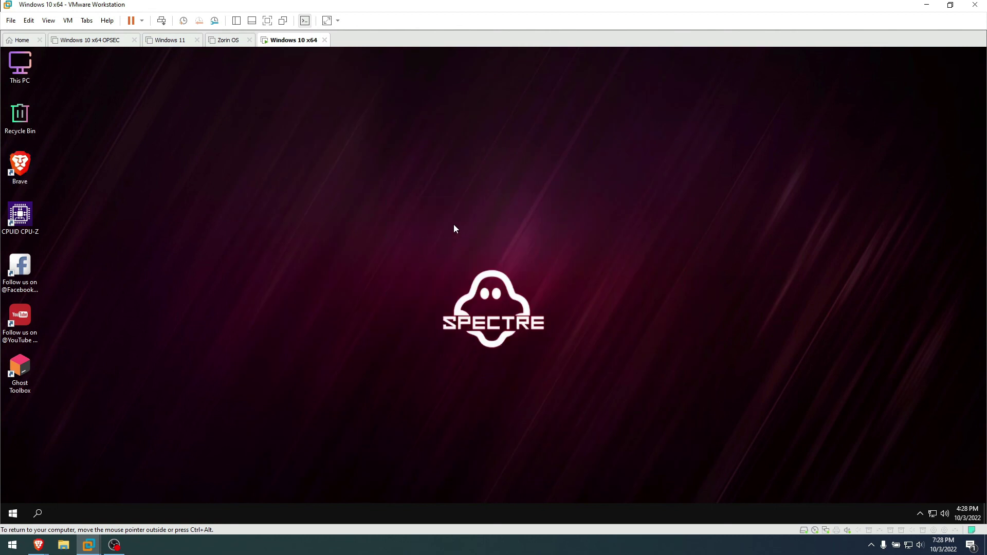